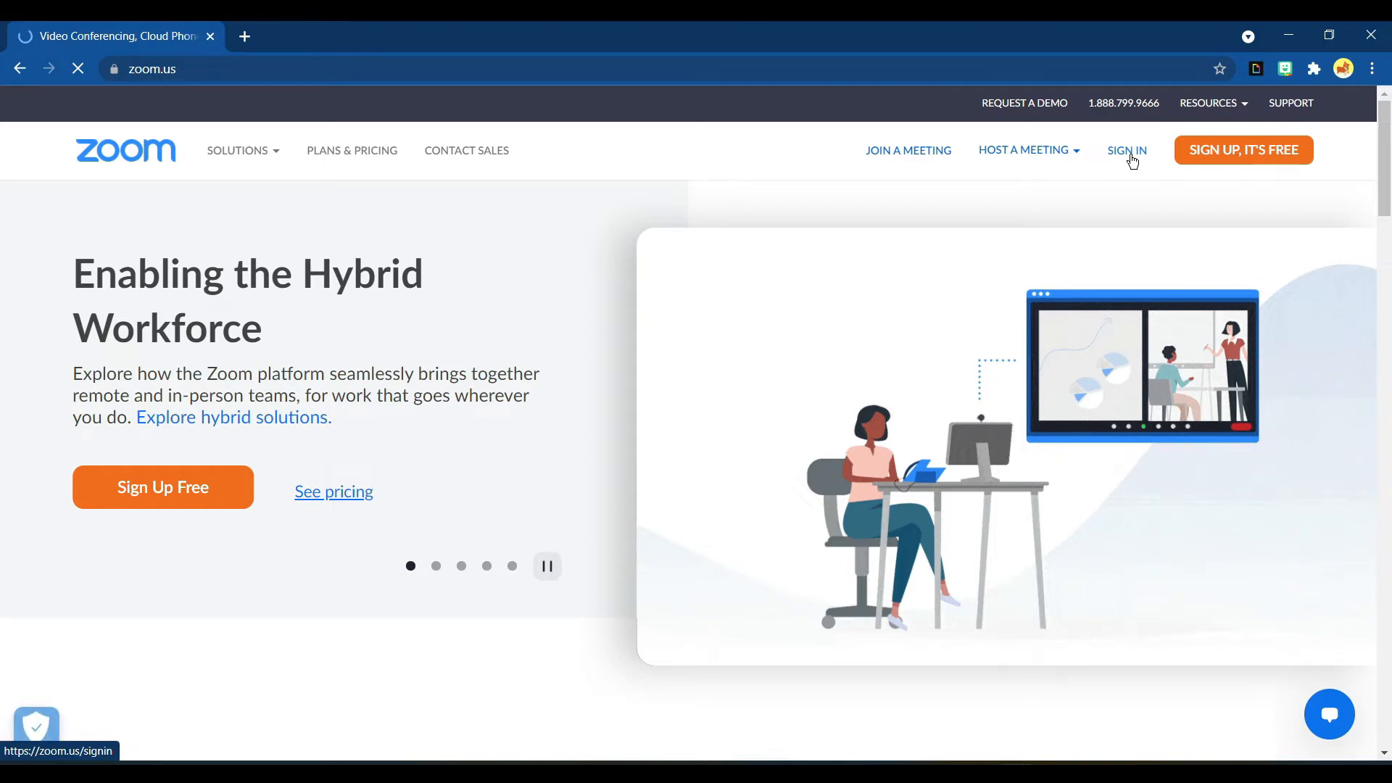
Sign in to the Zoom website with the existing Google account
{"action": "left_click", "coordinate": [1133, 160]}
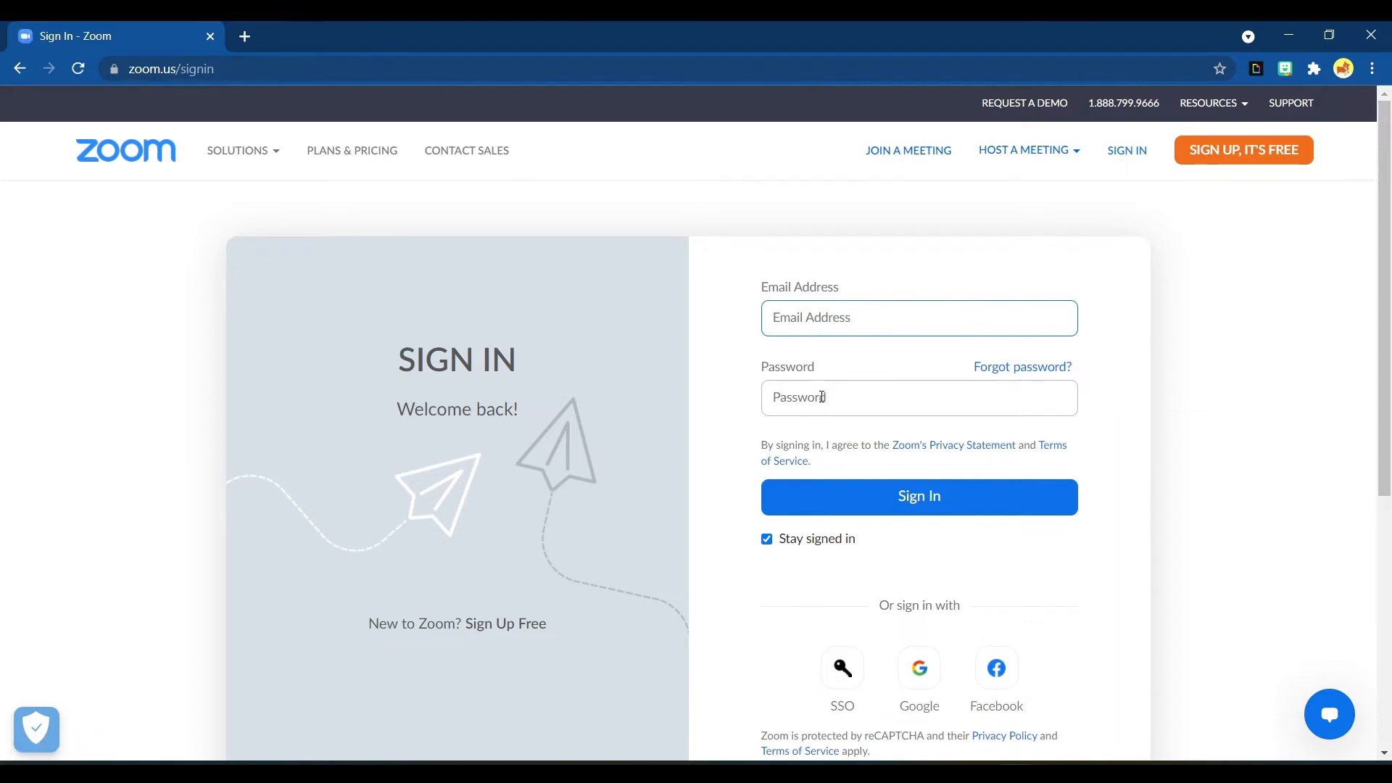
{"action": "scroll", "coordinate": [918, 573], "scroll_direction": "down", "scroll_amount": 1}
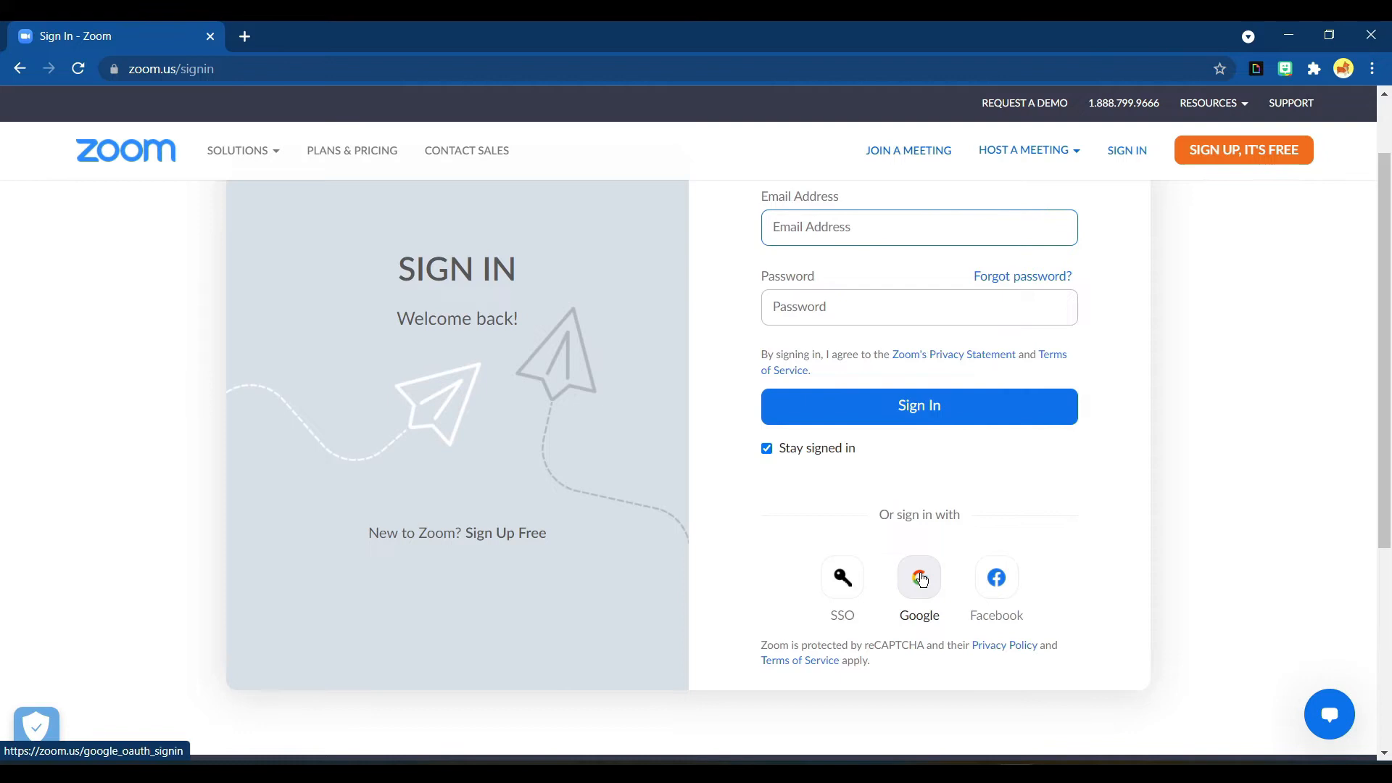
{"action": "left_click", "coordinate": [919, 578]}
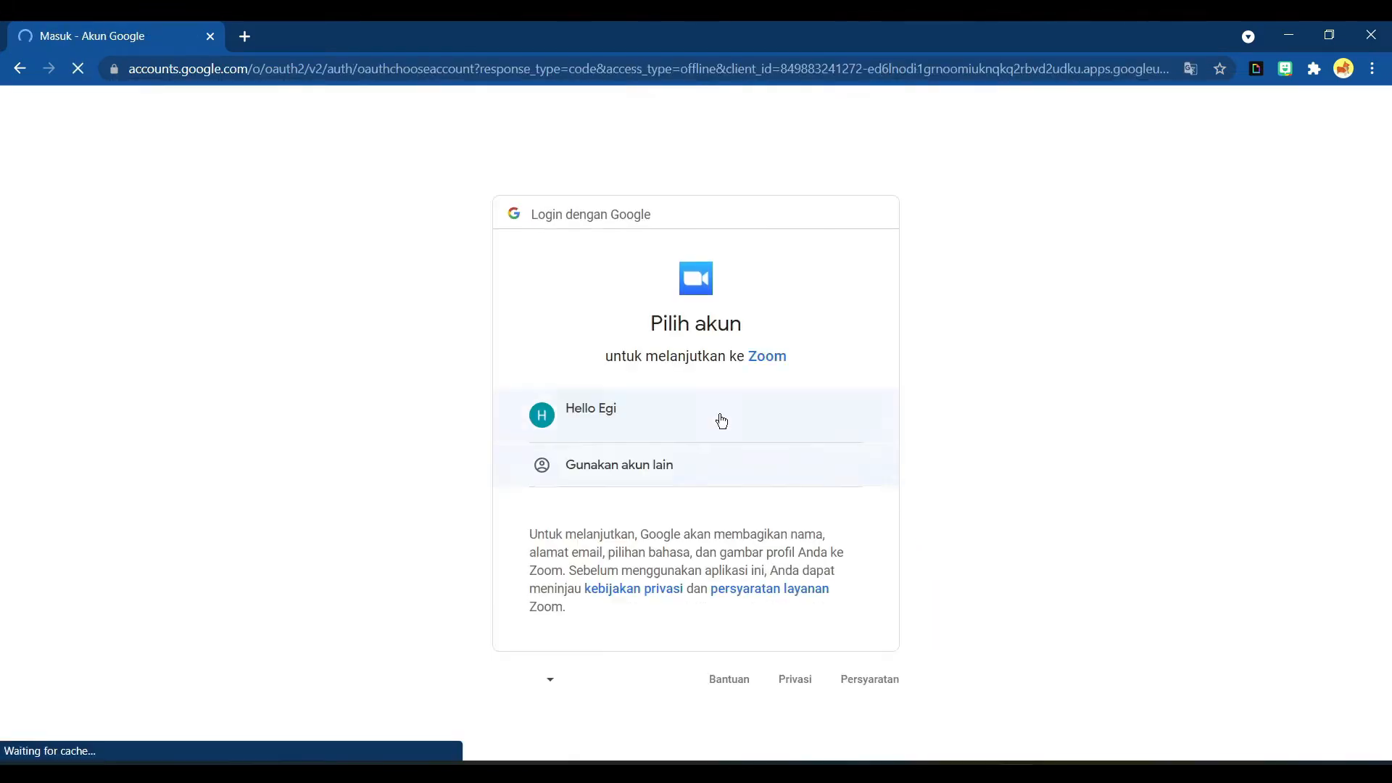
{"action": "left_click", "coordinate": [673, 429]}
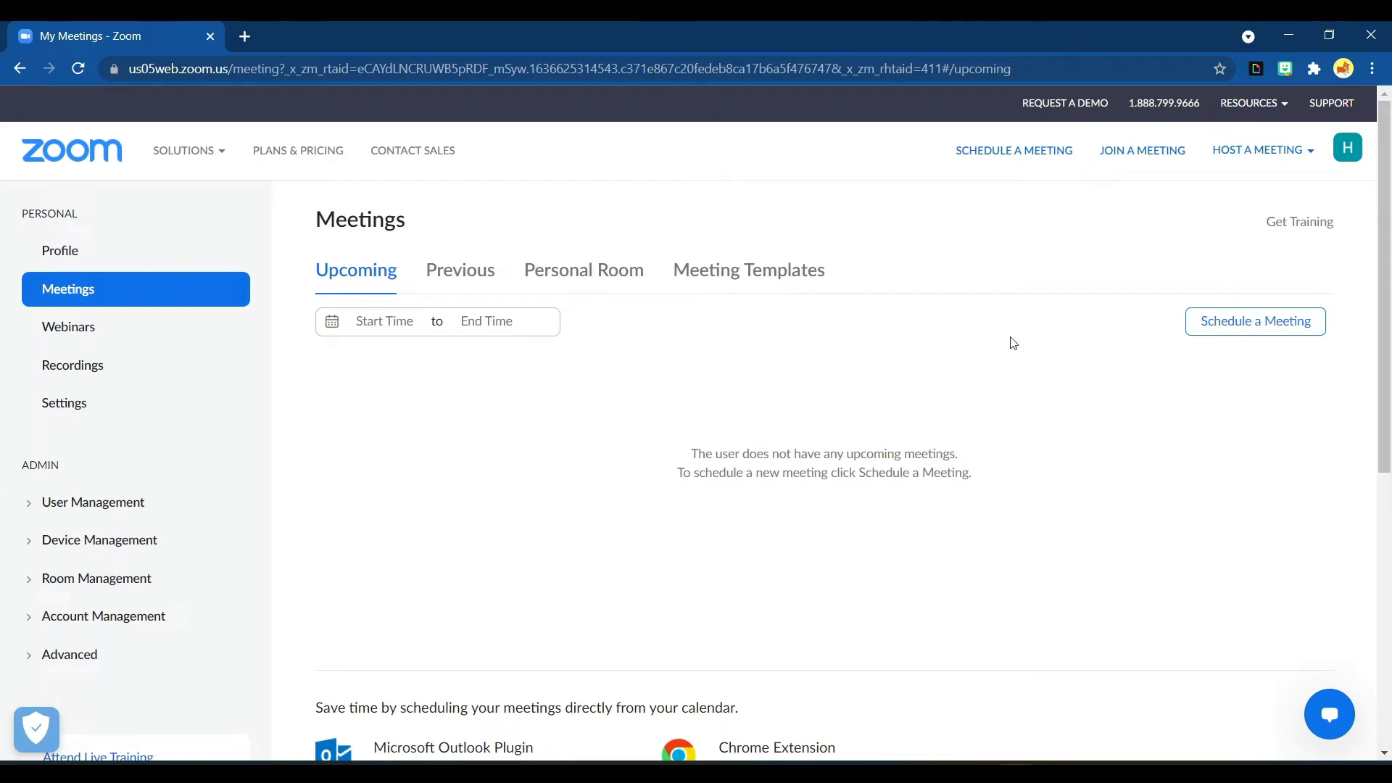
Start scheduling a new meeting and set its topic to "My Class"
{"action": "left_click", "coordinate": [1267, 323]}
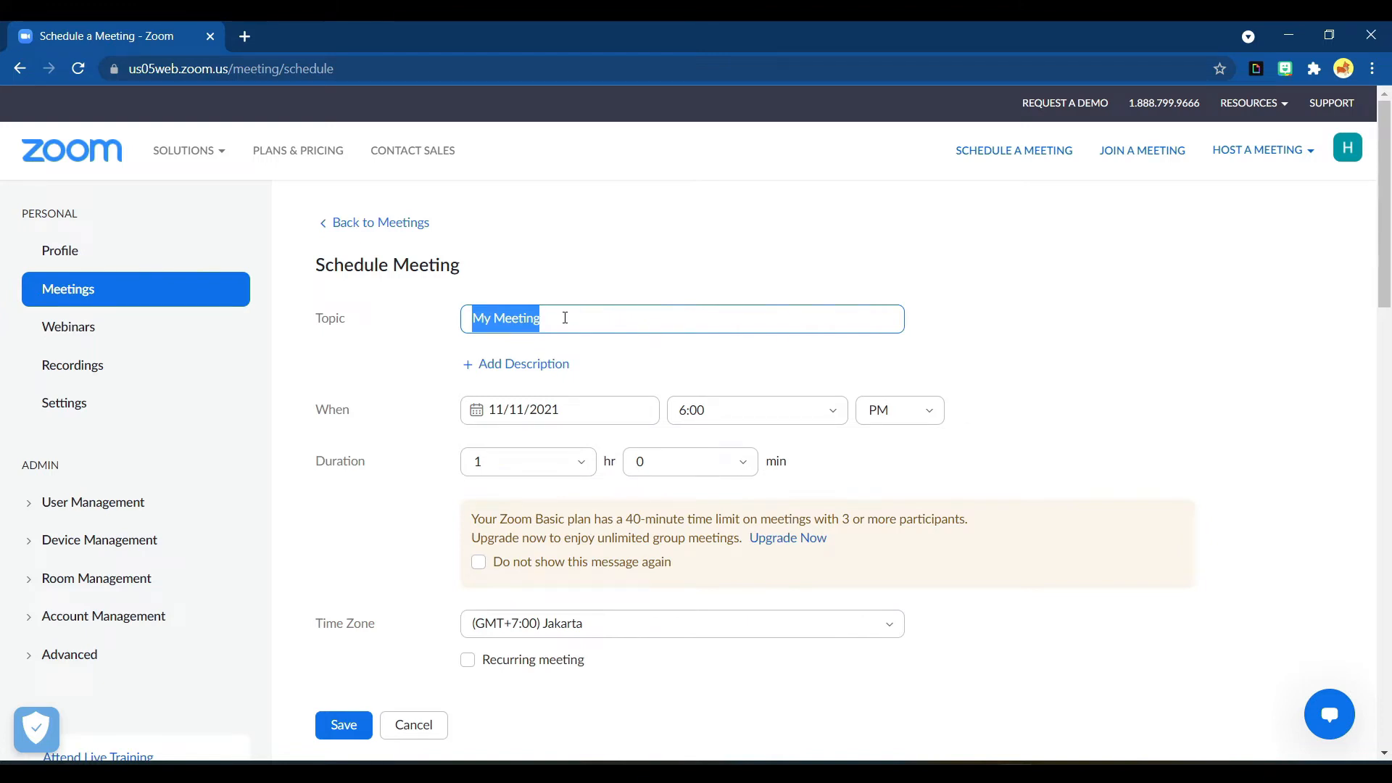
{"action": "type", "text": "My c"}
{"action": "type", "text": "Class"}
{"action": "key", "text": "Left"}
{"action": "key", "text": "Left"}
{"action": "key", "text": "Left"}
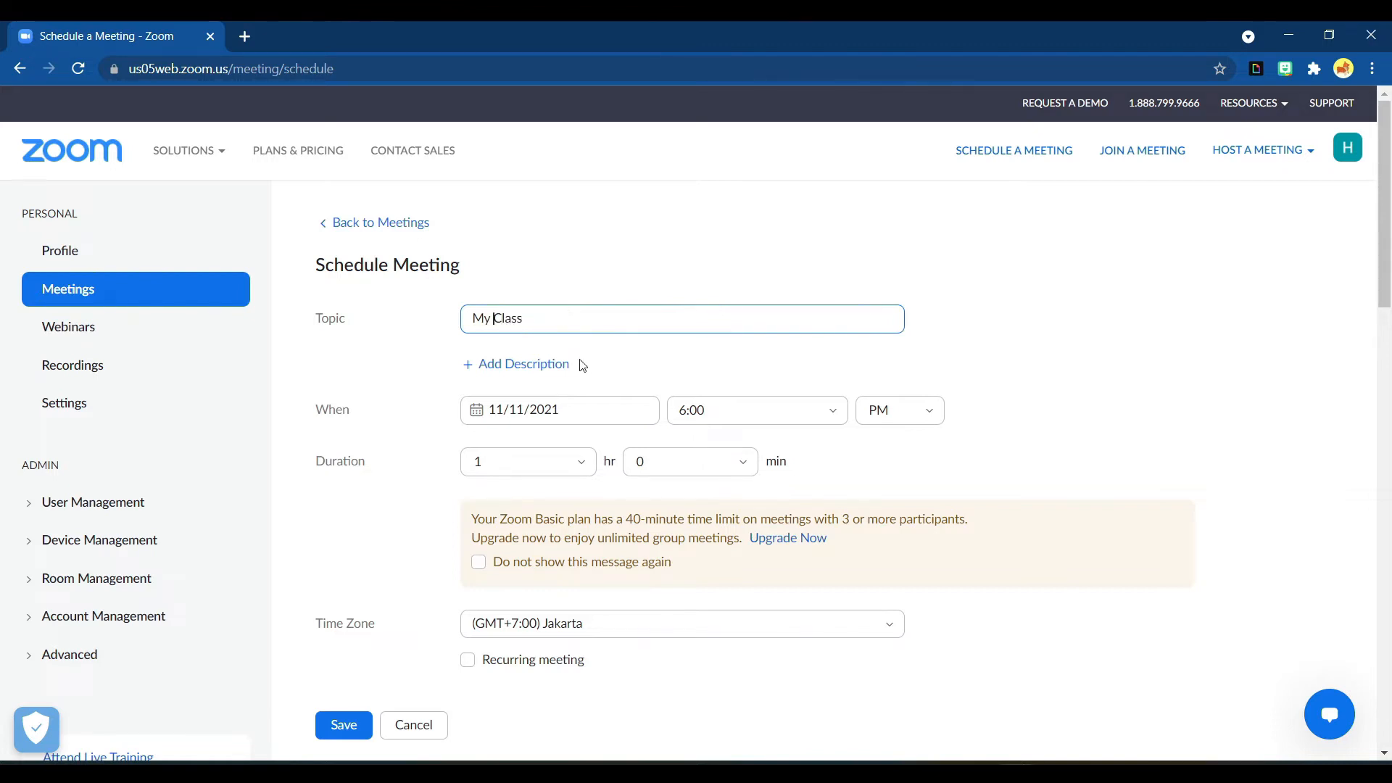
Set the meeting date to 11/11/2021 and make it a recurring meeting that ends by 12/30/2021
{"action": "left_click", "coordinate": [526, 414]}
{"action": "left_click", "coordinate": [645, 562]}
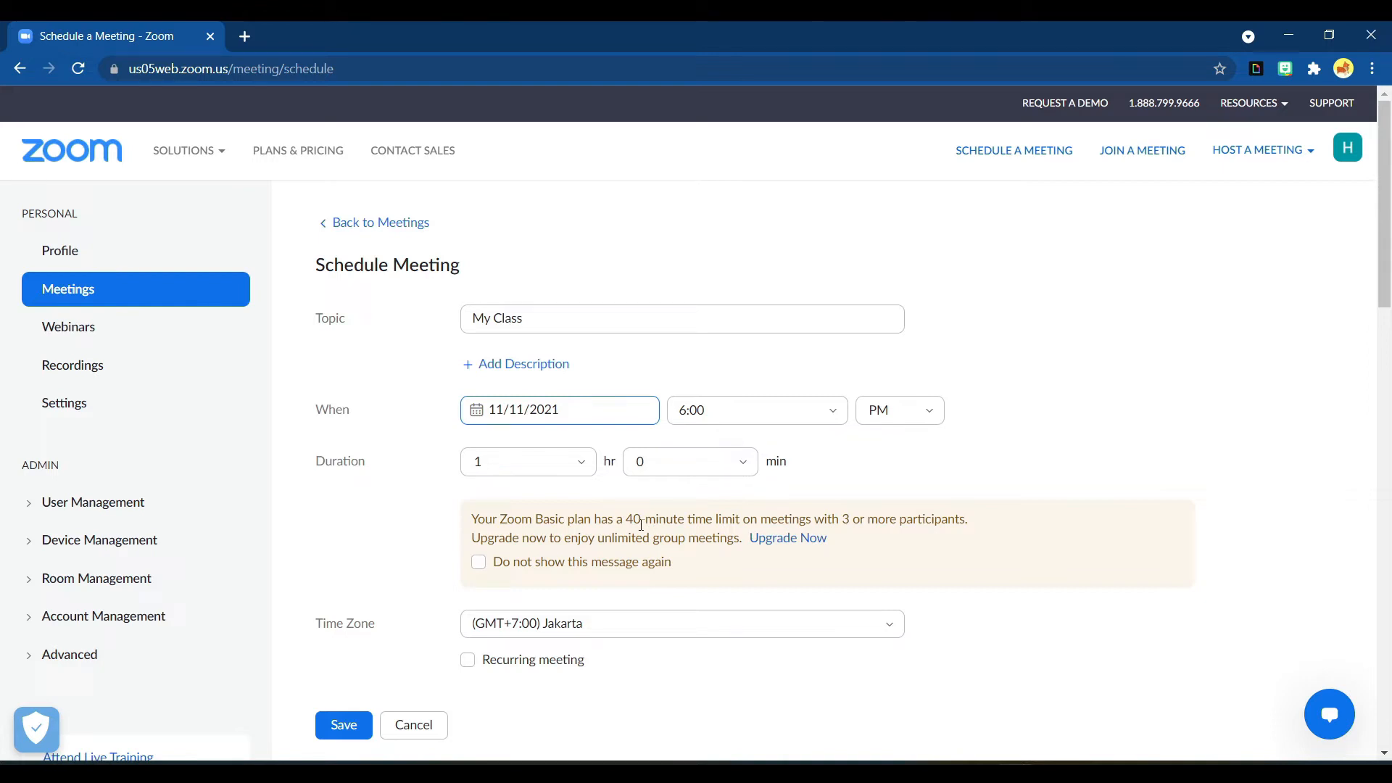
{"action": "left_click", "coordinate": [467, 664]}
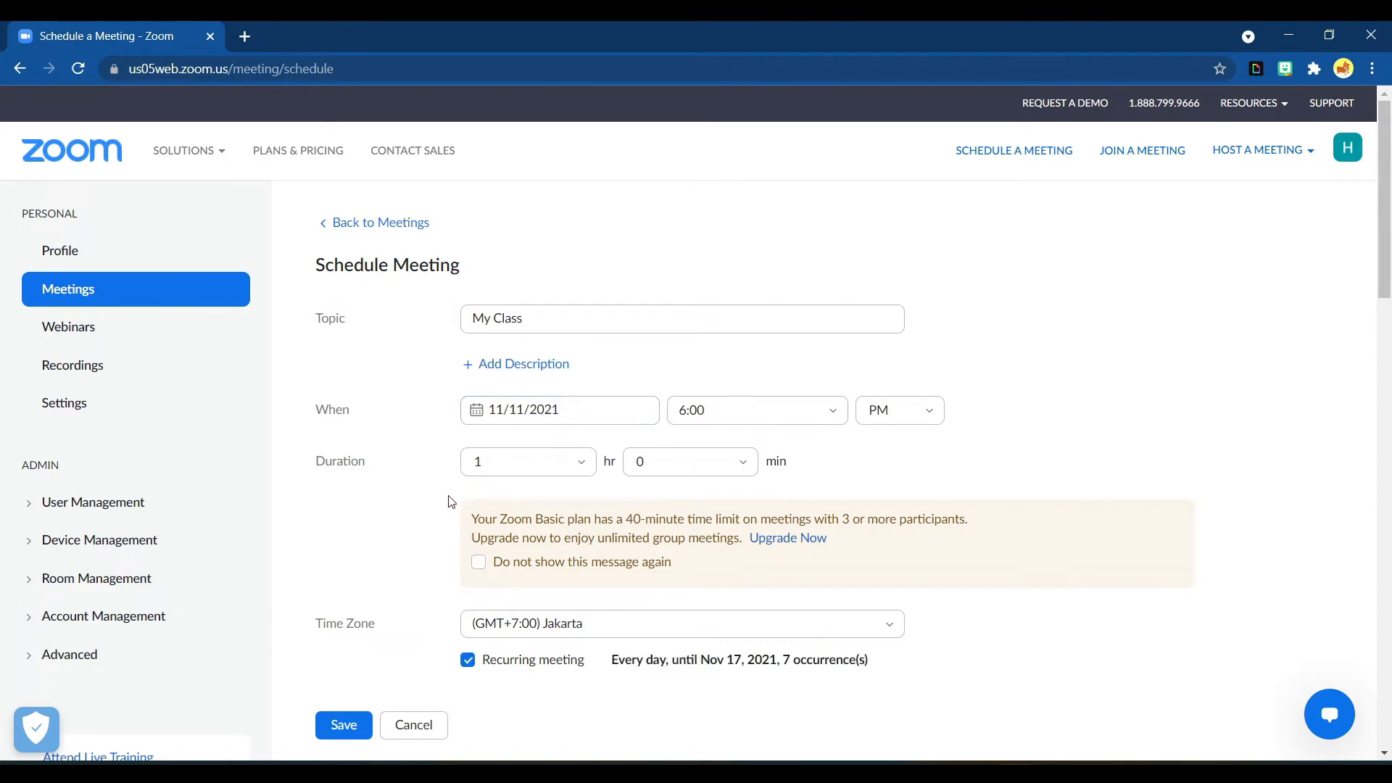
{"action": "scroll", "coordinate": [450, 502], "scroll_direction": "down", "scroll_amount": 1}
{"action": "scroll", "coordinate": [450, 505], "scroll_direction": "down", "scroll_amount": 5}
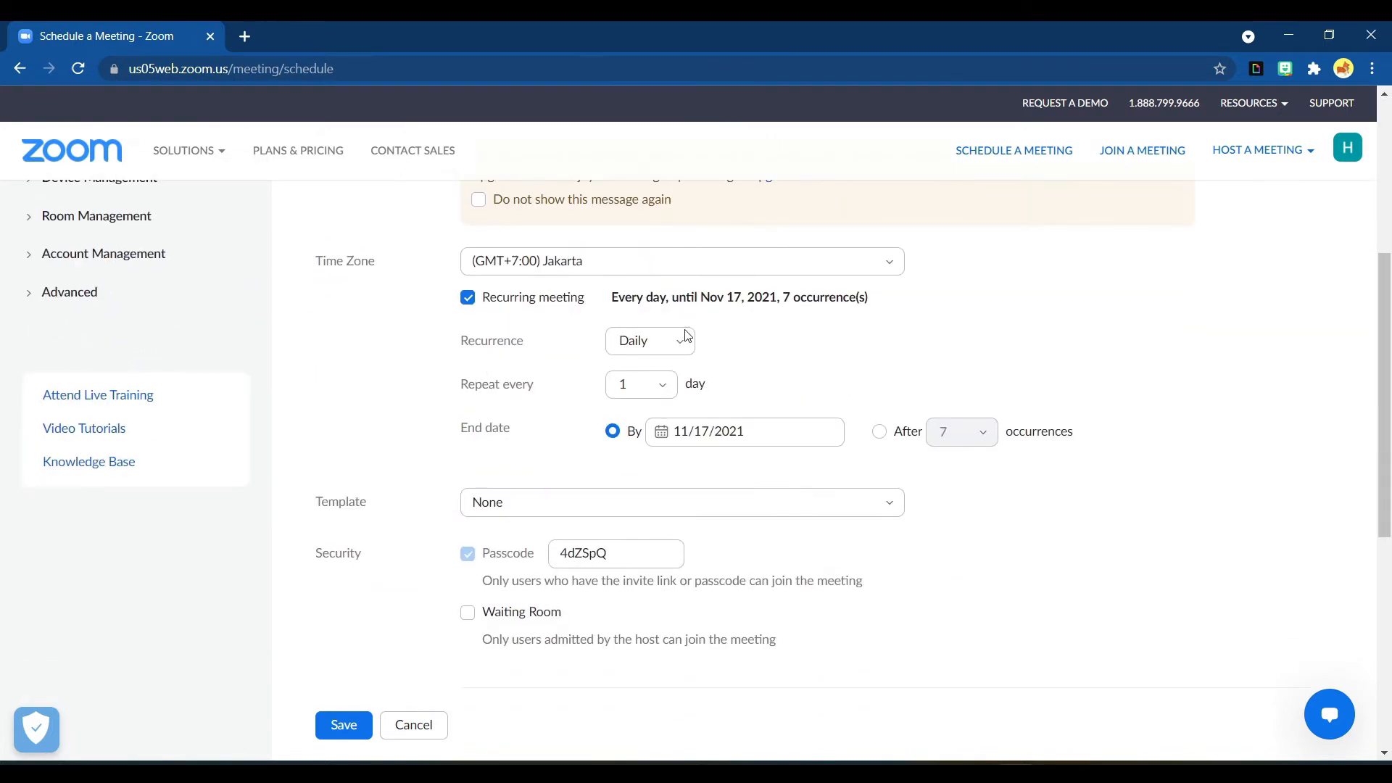
{"action": "left_click", "coordinate": [689, 435]}
{"action": "left_click", "coordinate": [897, 141]}
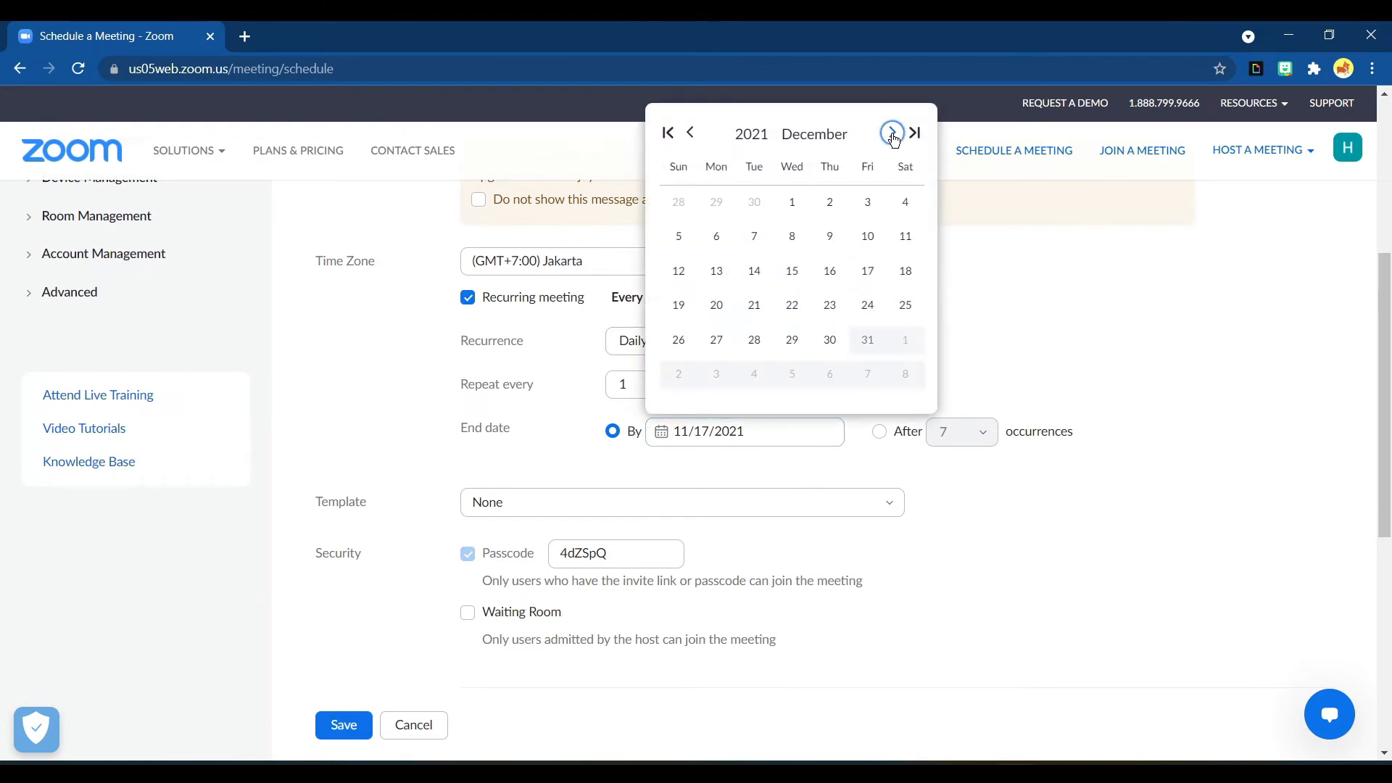
{"action": "left_click", "coordinate": [830, 340]}
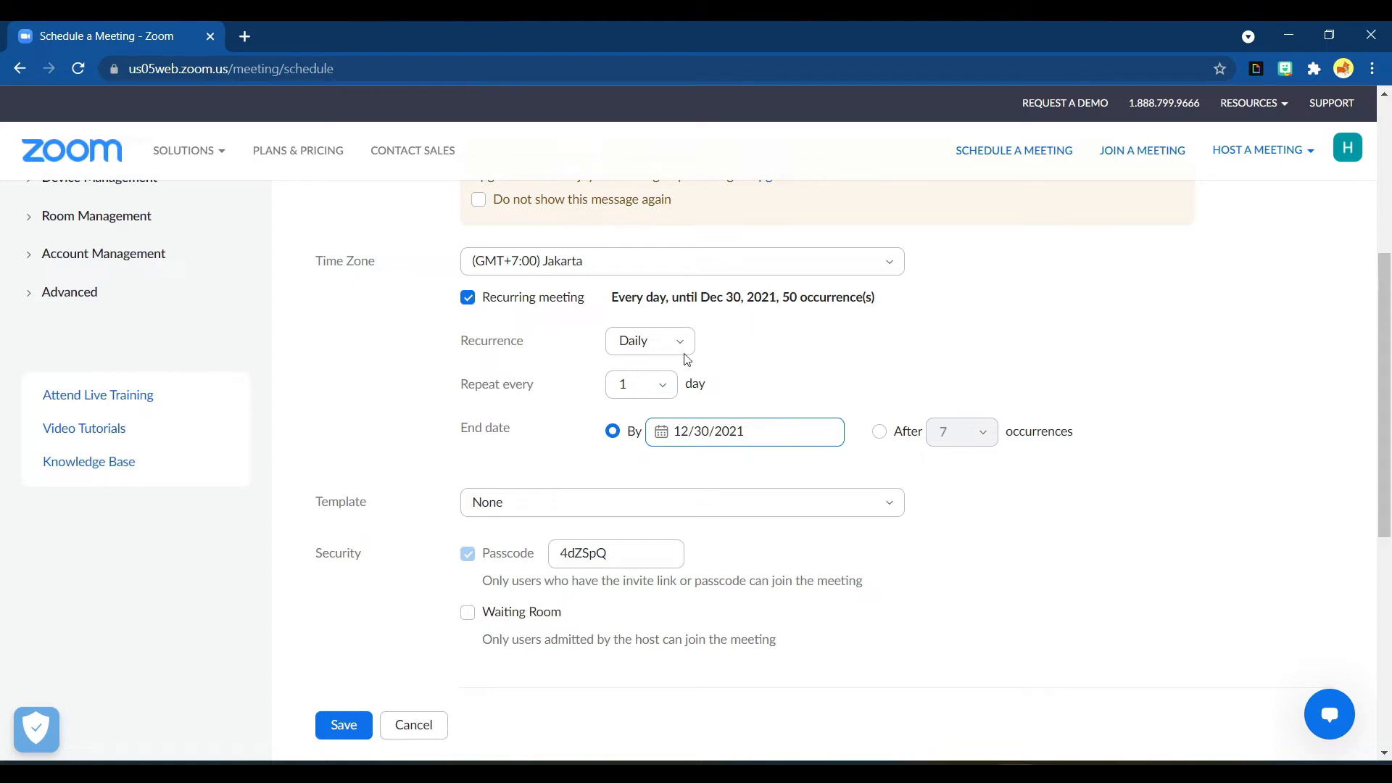
Leave the template as None and enable the options "Allow participants to join anytime" and "Mute participants upon entry"
{"action": "left_click", "coordinate": [524, 514]}
{"action": "left_click", "coordinate": [392, 499]}
{"action": "scroll", "coordinate": [474, 511], "scroll_direction": "down", "scroll_amount": 3}
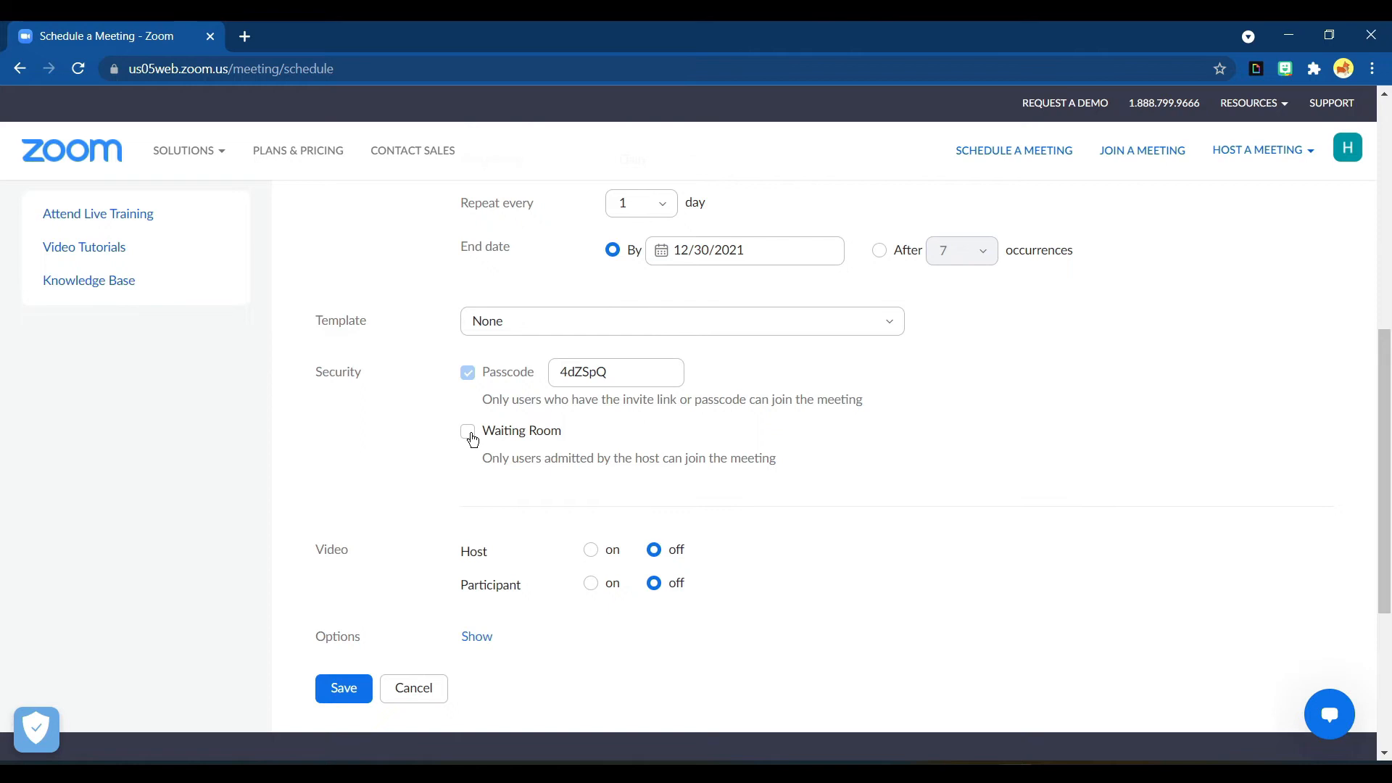
{"action": "scroll", "coordinate": [594, 484], "scroll_direction": "down", "scroll_amount": 1}
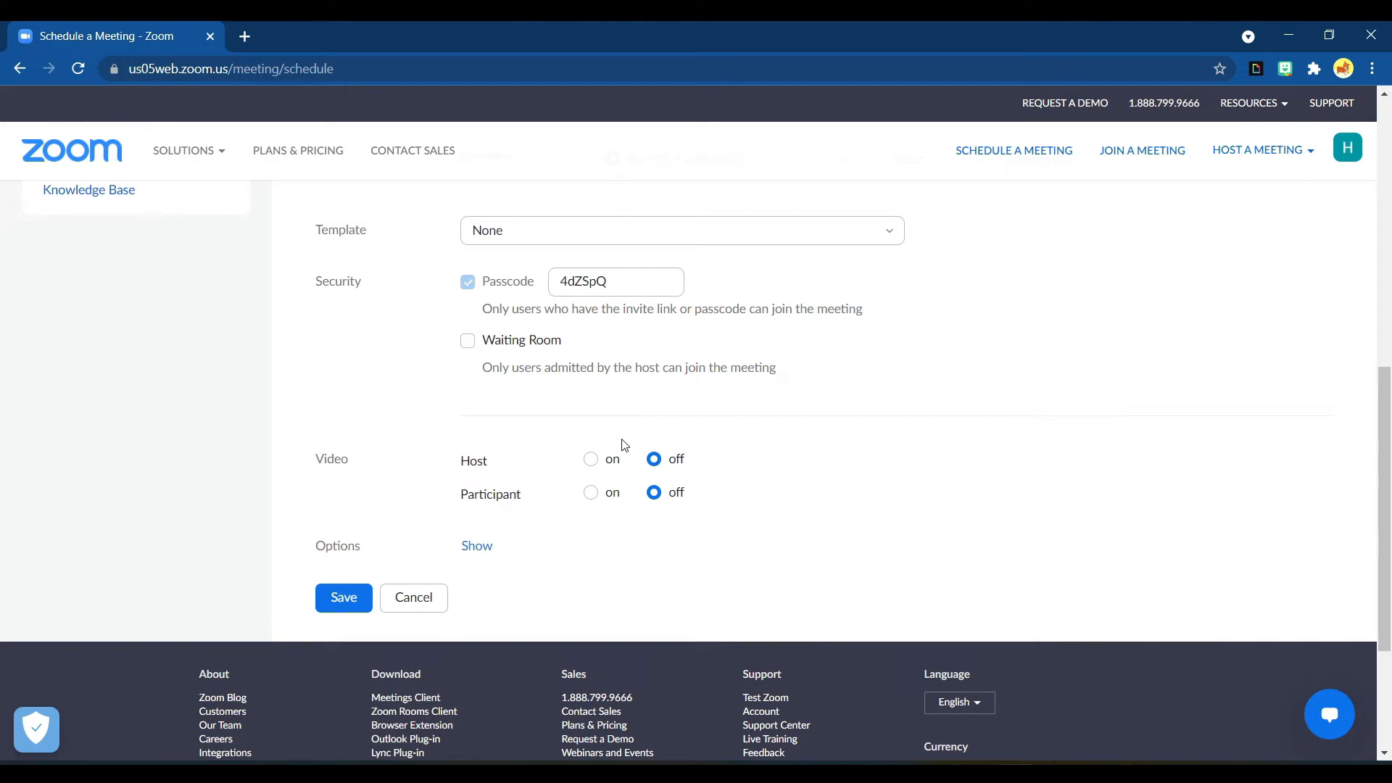
{"action": "left_click", "coordinate": [477, 545]}
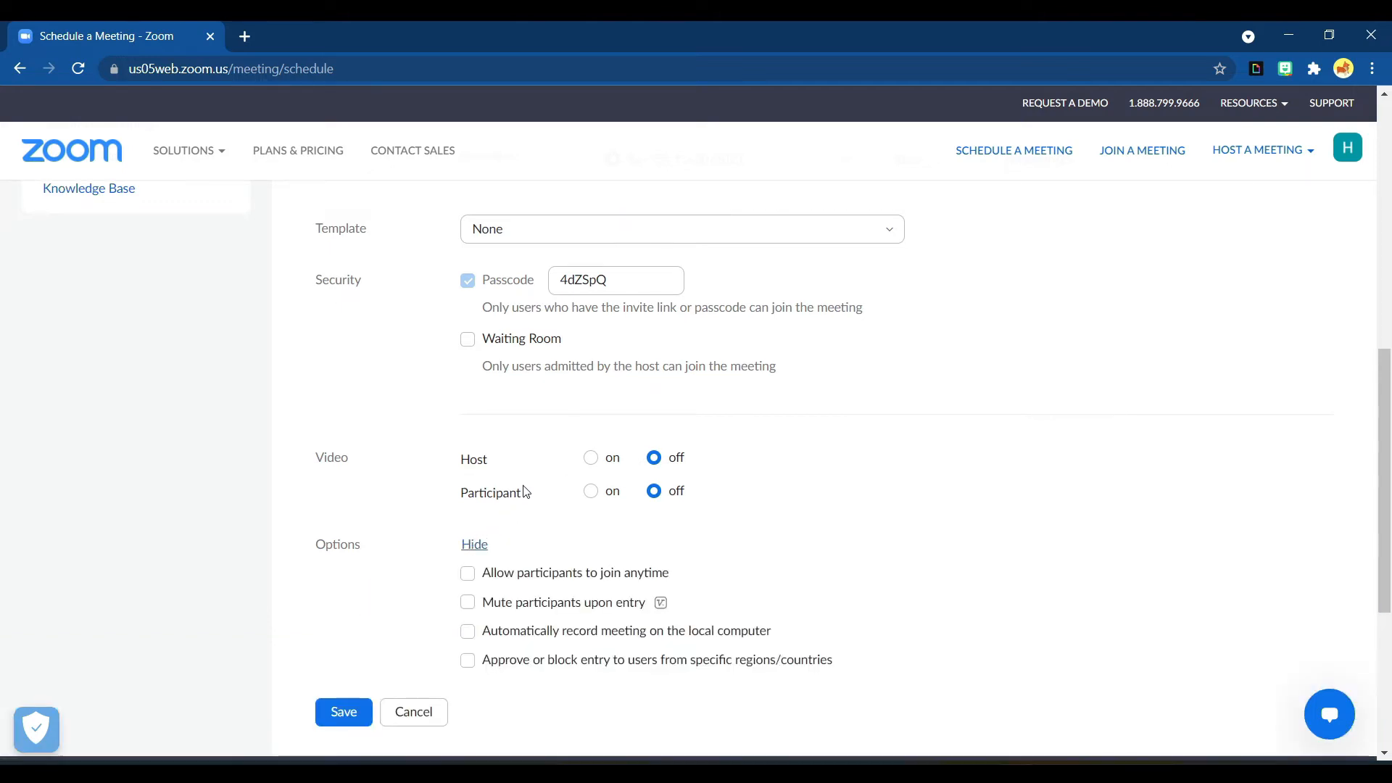
{"action": "scroll", "coordinate": [522, 491], "scroll_direction": "down", "scroll_amount": 2}
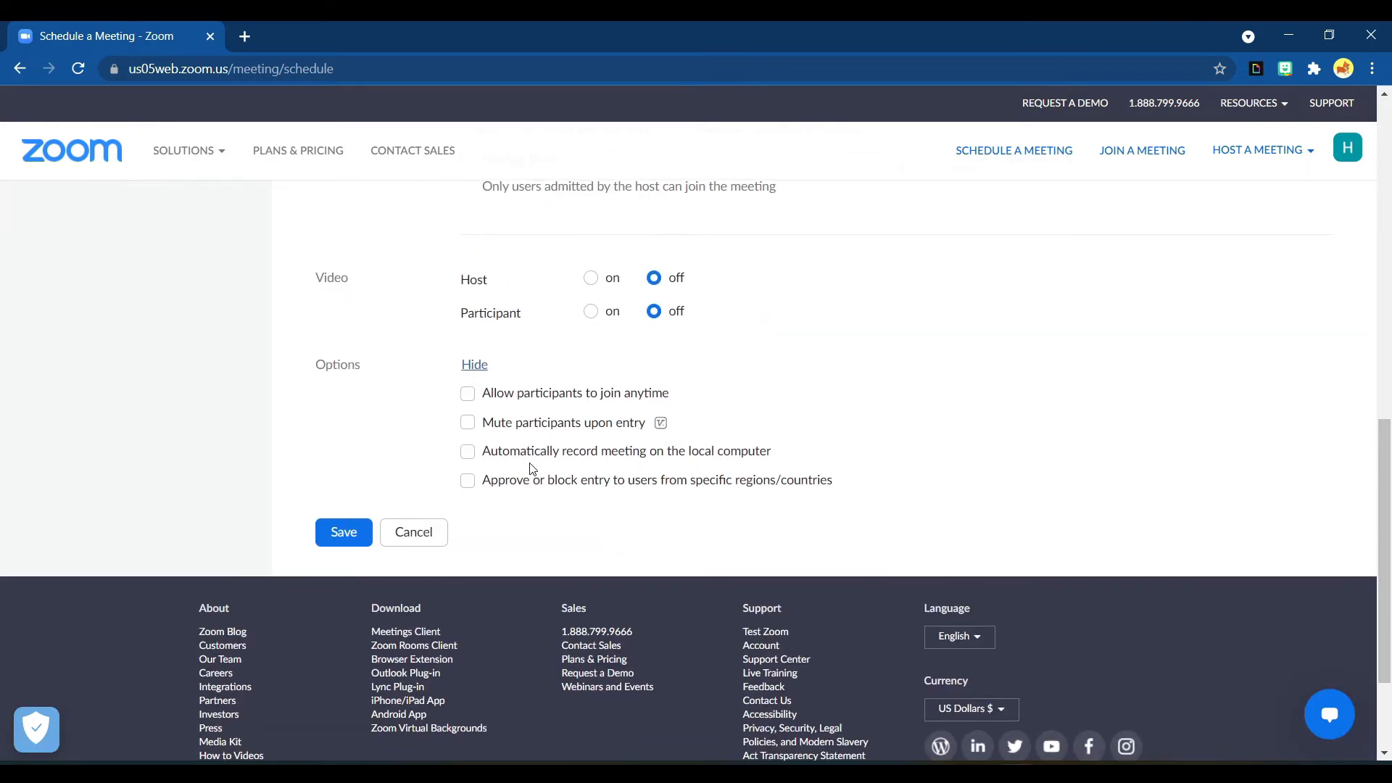
{"action": "left_click", "coordinate": [474, 401]}
{"action": "left_click", "coordinate": [468, 425]}
Review the schedule settings from start to end and save the meeting
{"action": "scroll", "coordinate": [419, 428], "scroll_direction": "up", "scroll_amount": 8}
{"action": "scroll", "coordinate": [419, 426], "scroll_direction": "up", "scroll_amount": 3}
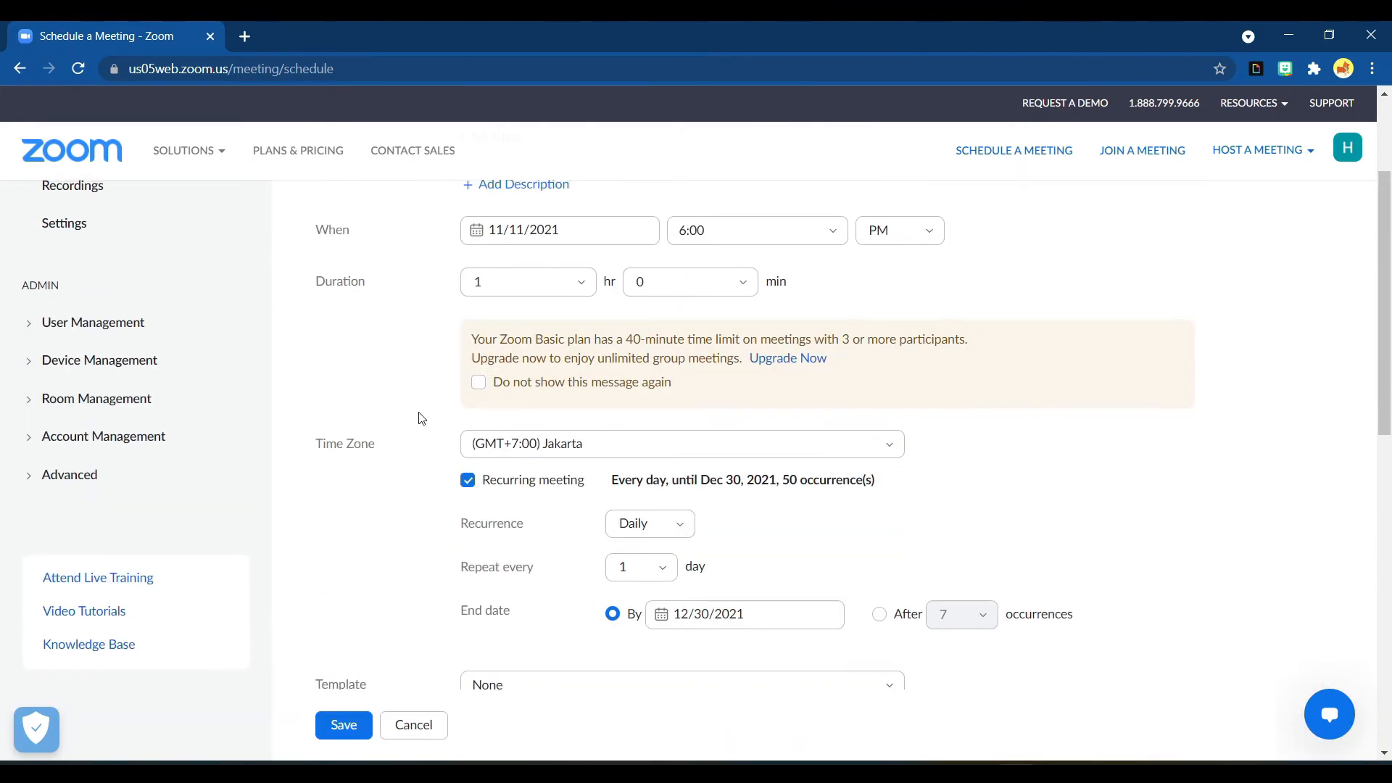
{"action": "scroll", "coordinate": [419, 417], "scroll_direction": "down", "scroll_amount": 12}
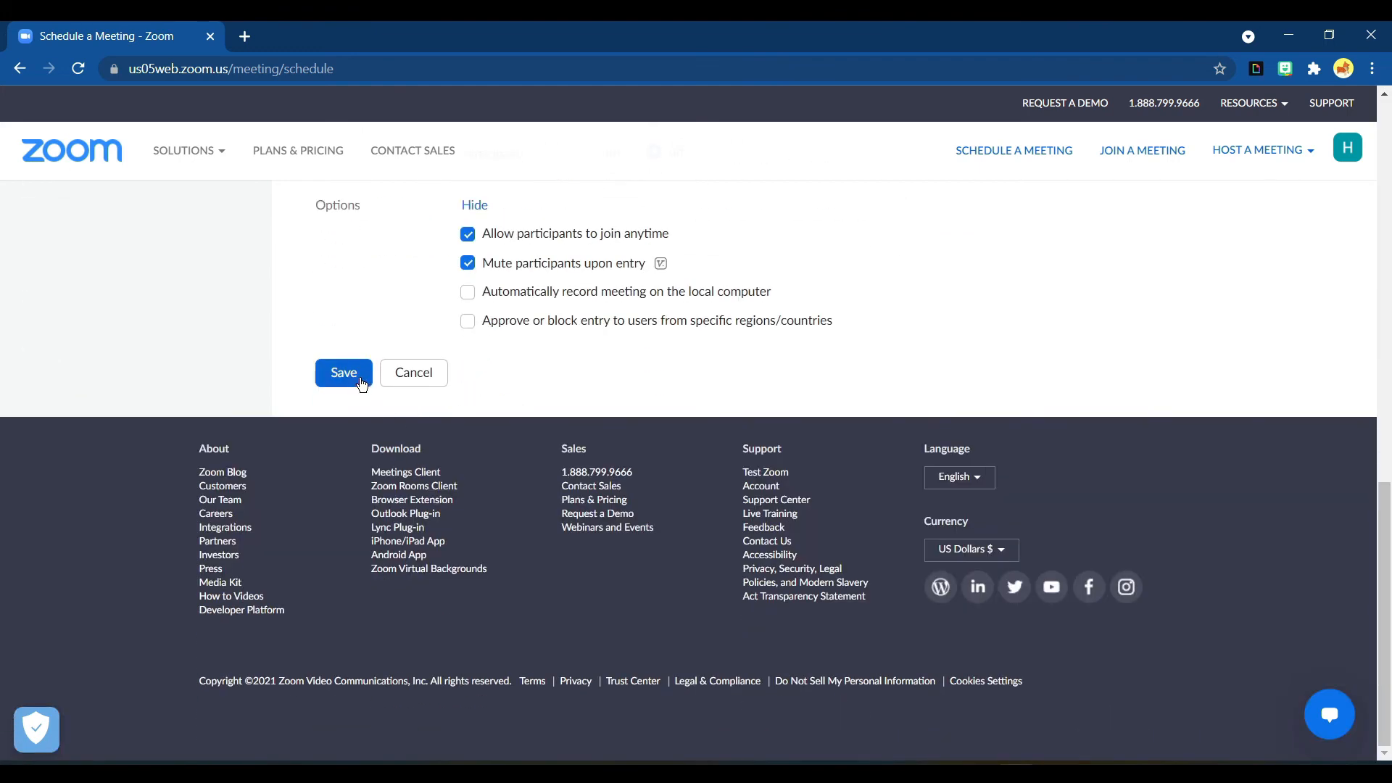
{"action": "left_click", "coordinate": [343, 372]}
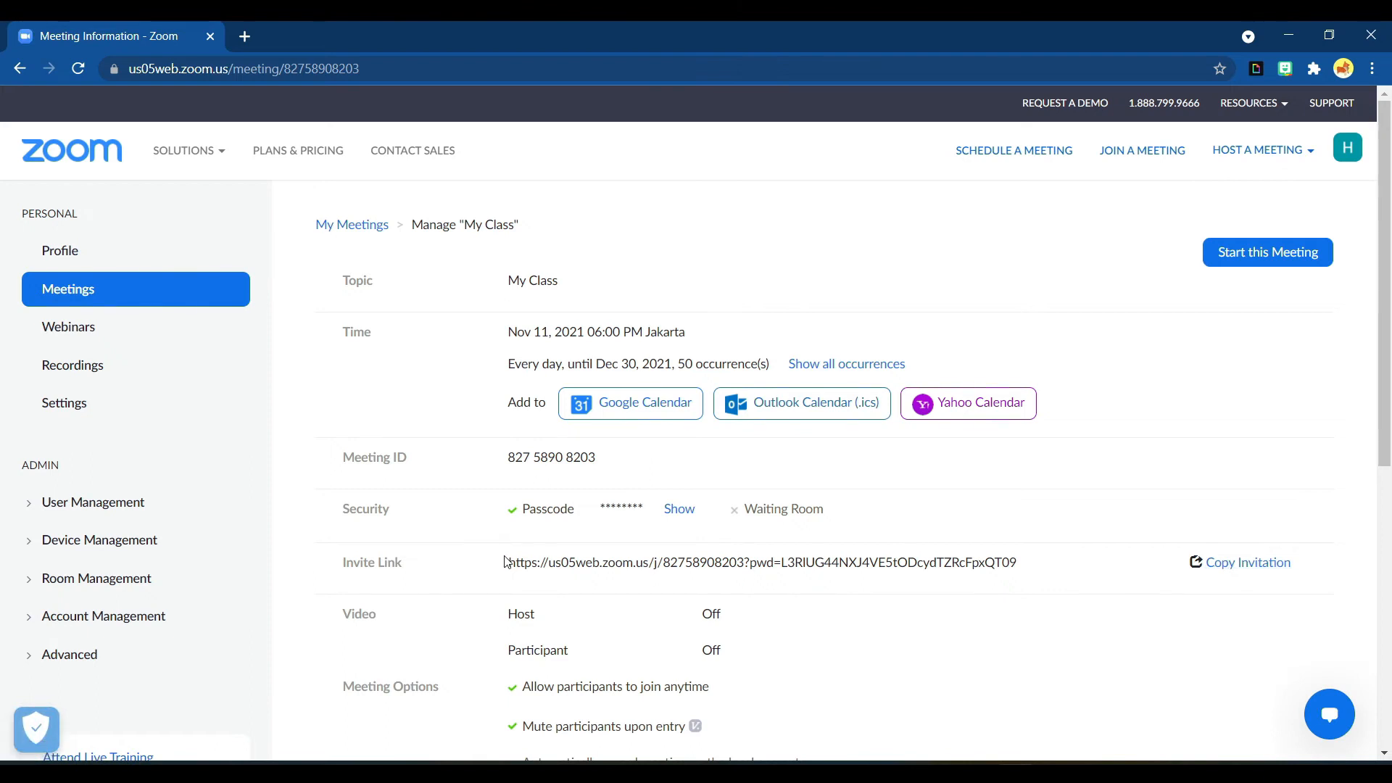
Examine the saved meeting's invite link and details, and reveal its passcode
{"action": "left_click_drag", "start_coordinate": [508, 562], "coordinate": [1026, 572]}
{"action": "left_click", "coordinate": [1029, 571]}
{"action": "scroll", "coordinate": [666, 575], "scroll_direction": "down", "scroll_amount": 1}
{"action": "scroll", "coordinate": [663, 551], "scroll_direction": "down", "scroll_amount": 4}
{"action": "scroll", "coordinate": [656, 511], "scroll_direction": "up", "scroll_amount": 3}
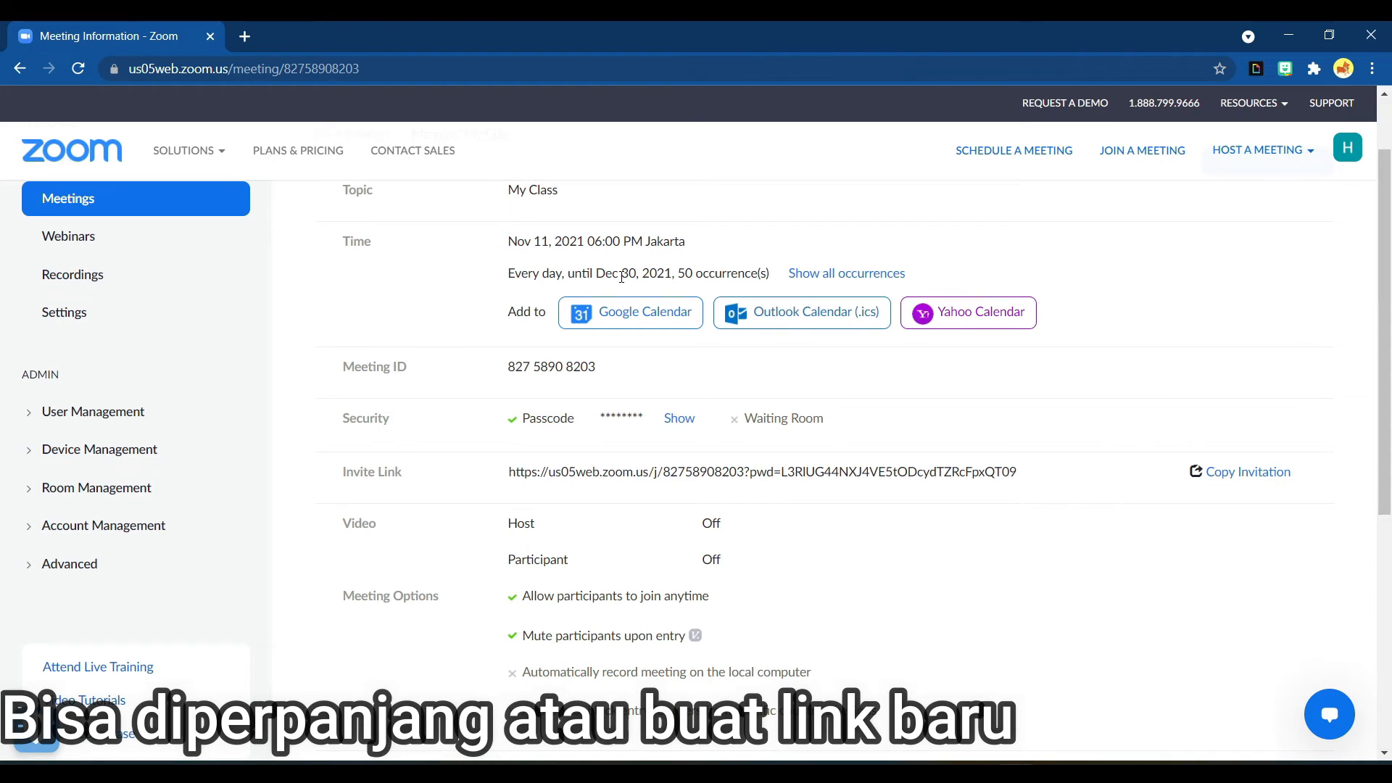
{"action": "left_click", "coordinate": [682, 425]}
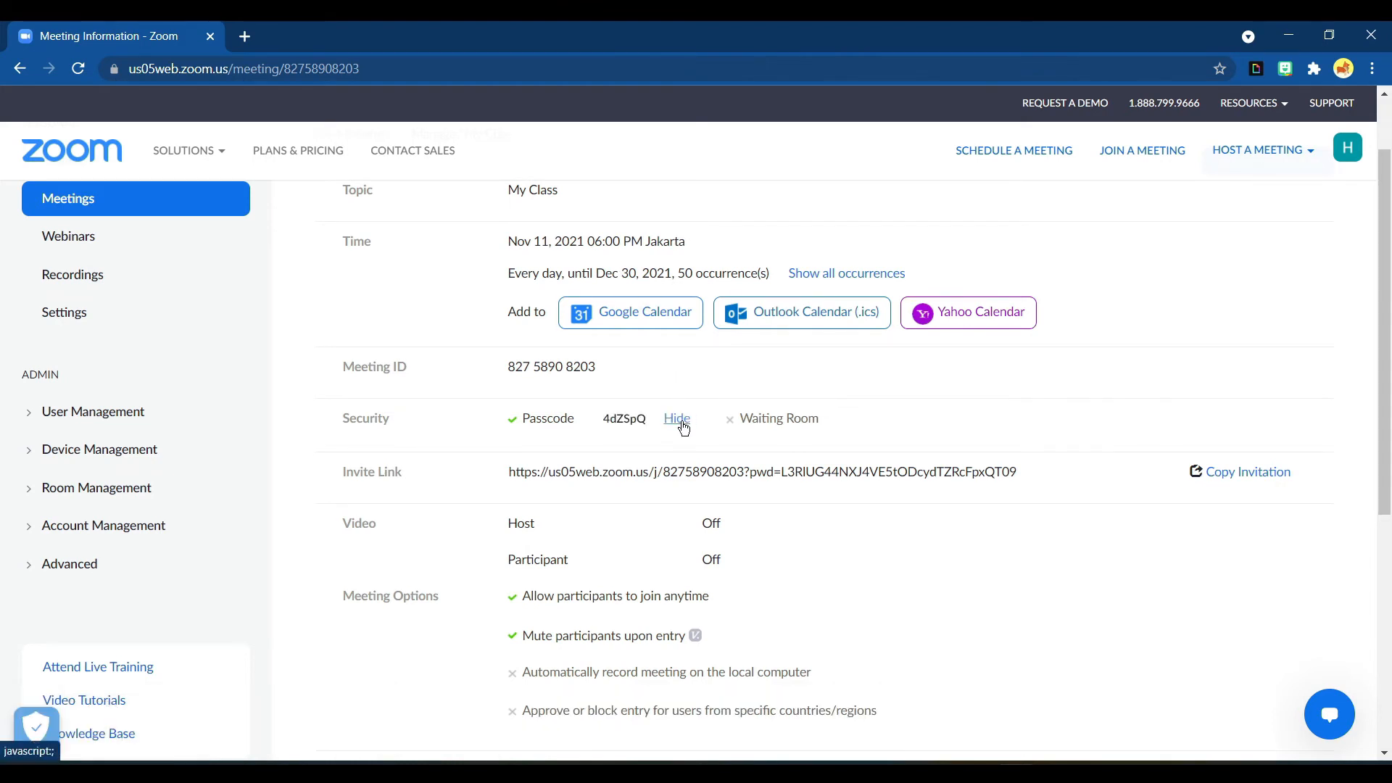
{"action": "scroll", "coordinate": [649, 513], "scroll_direction": "down", "scroll_amount": 4}
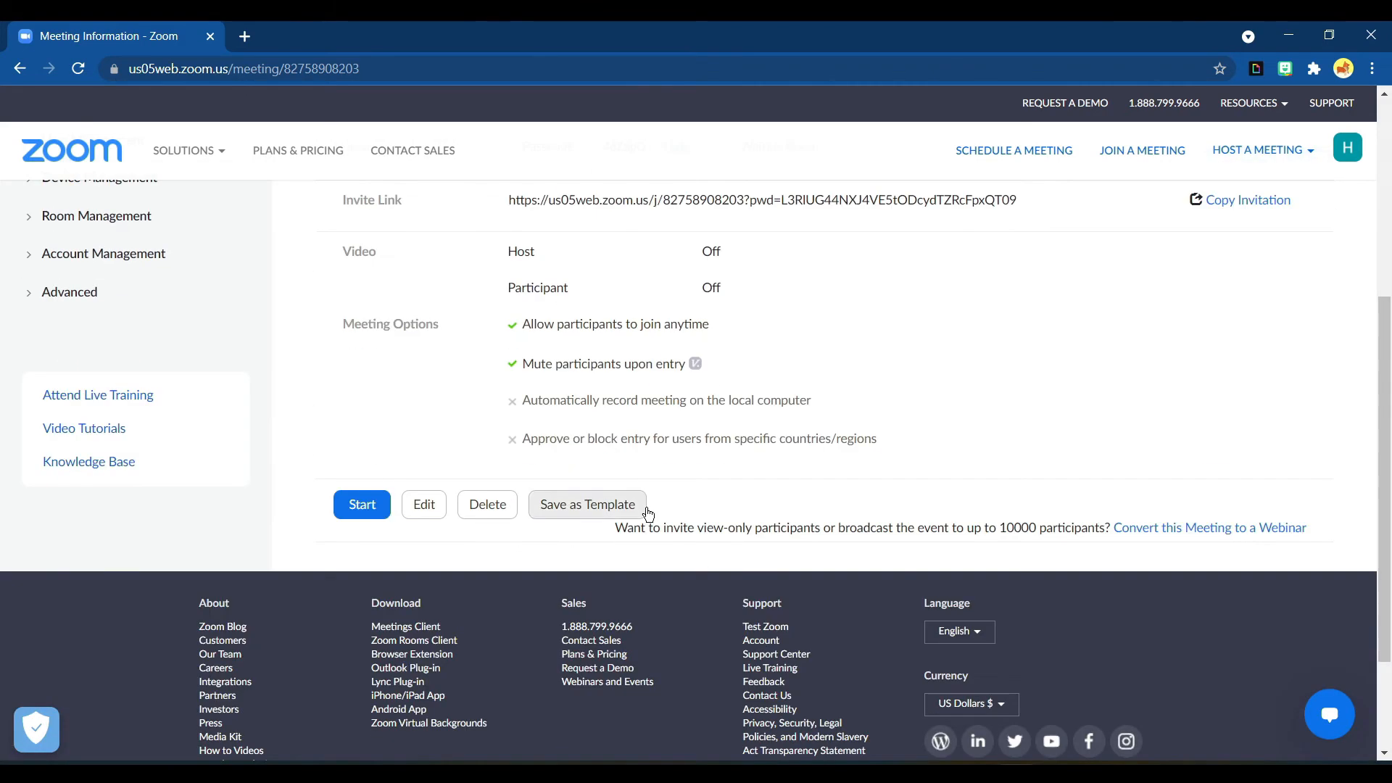
{"action": "scroll", "coordinate": [649, 514], "scroll_direction": "up", "scroll_amount": 5}
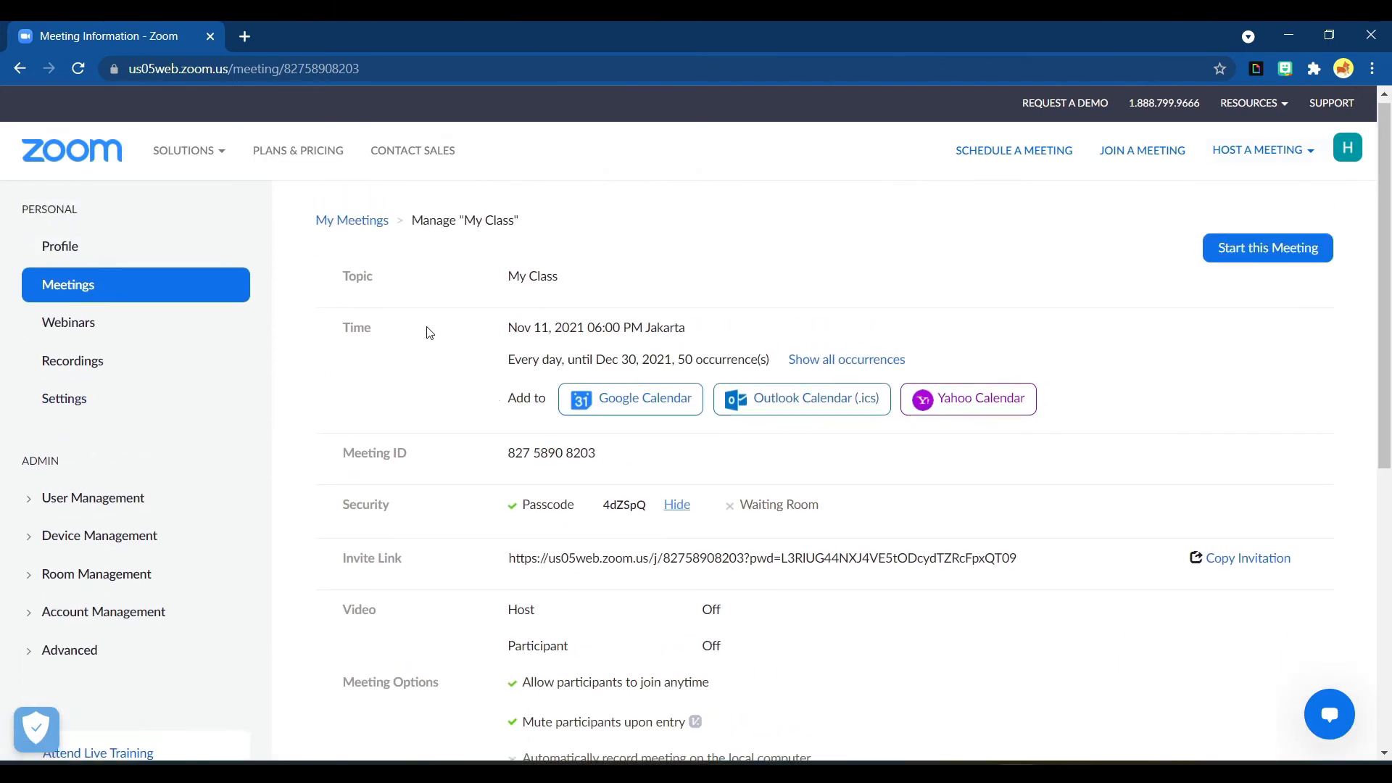
Look through the account profile's meeting section and reveal the host key
{"action": "left_click", "coordinate": [106, 251]}
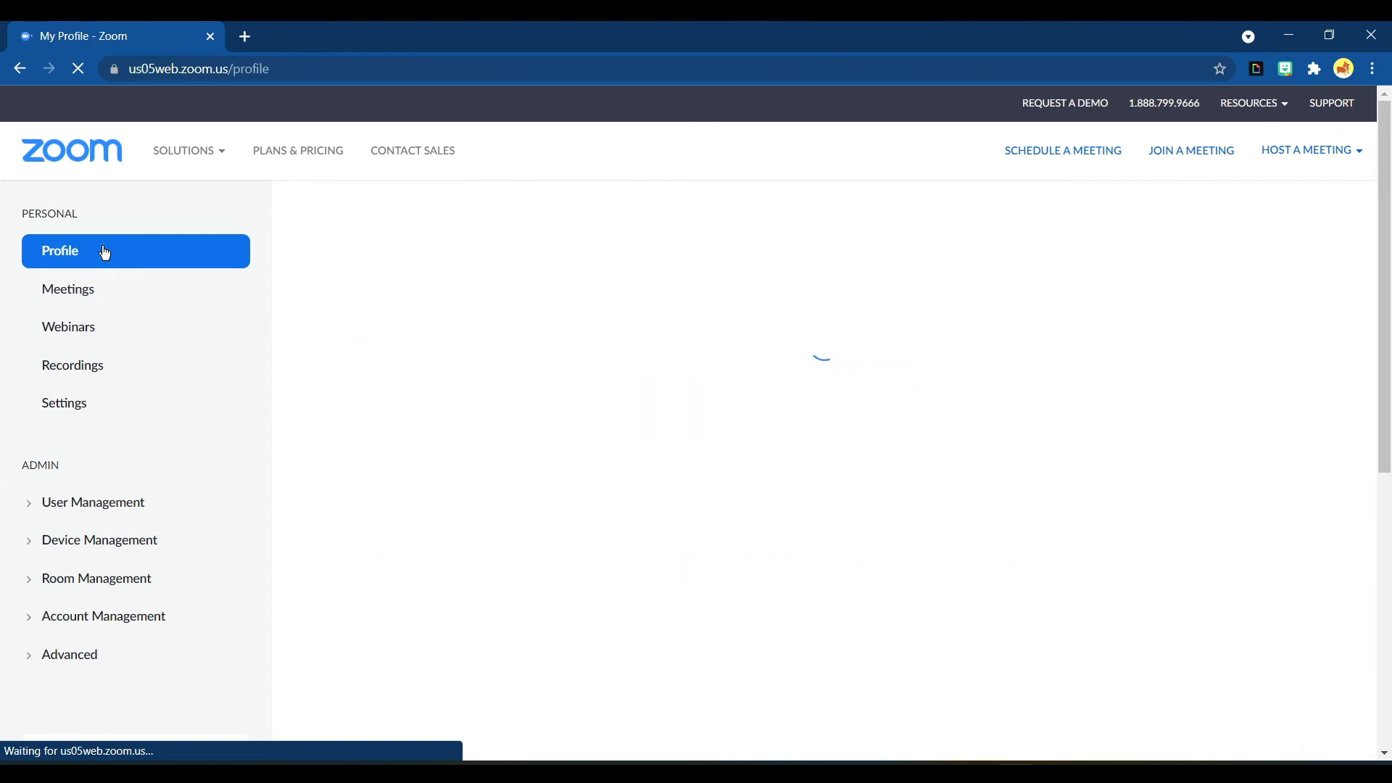
{"action": "scroll", "coordinate": [470, 433], "scroll_direction": "down", "scroll_amount": 4}
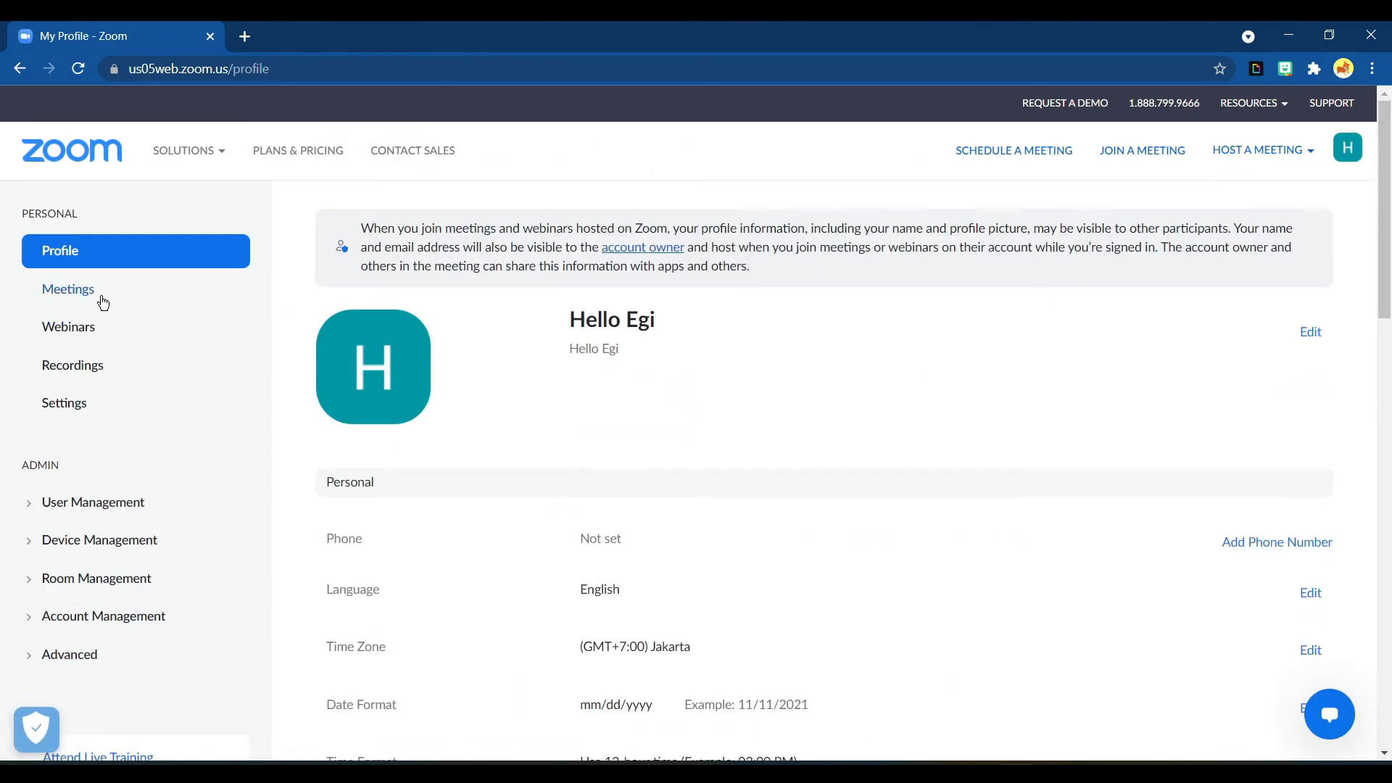
{"action": "scroll", "coordinate": [435, 471], "scroll_direction": "down", "scroll_amount": 5}
{"action": "scroll", "coordinate": [444, 453], "scroll_direction": "down", "scroll_amount": 4}
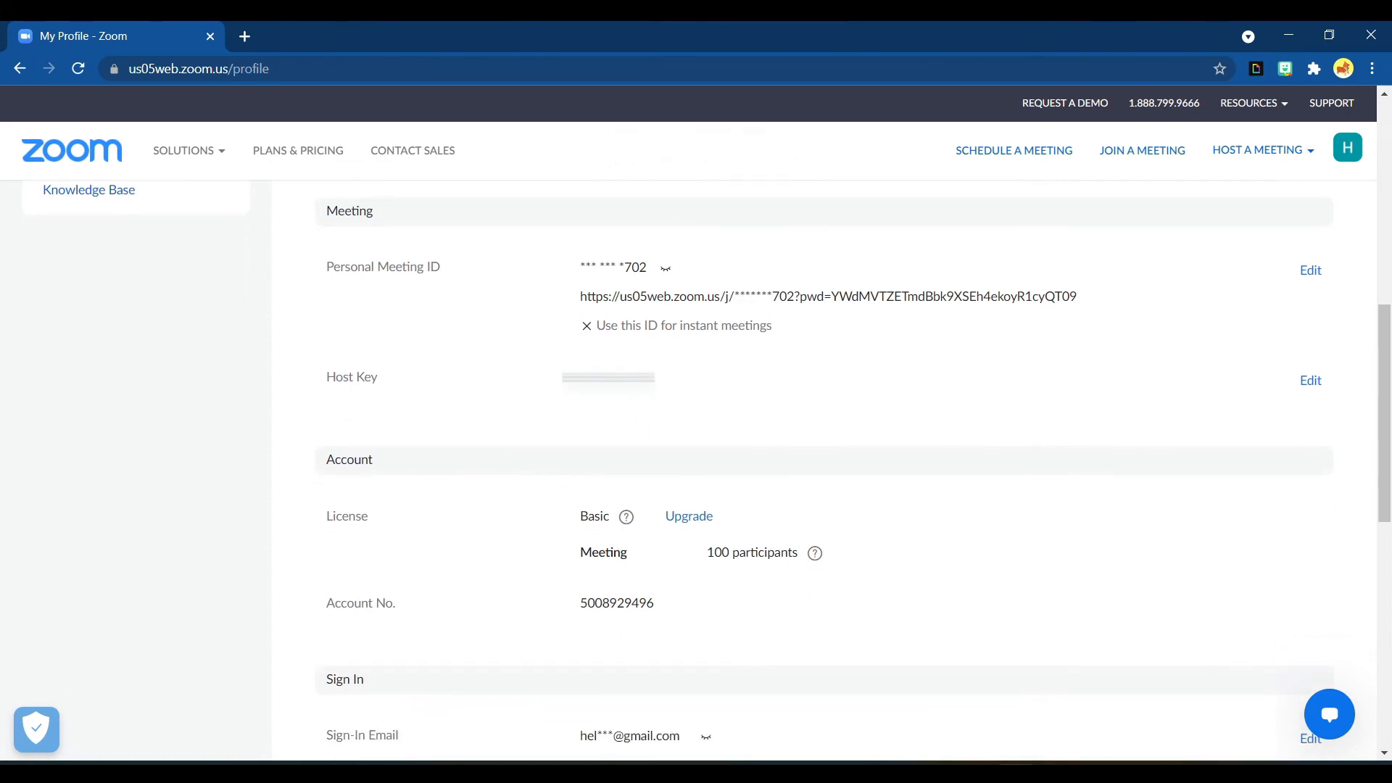
{"action": "scroll", "coordinate": [448, 386], "scroll_direction": "up", "scroll_amount": 7}
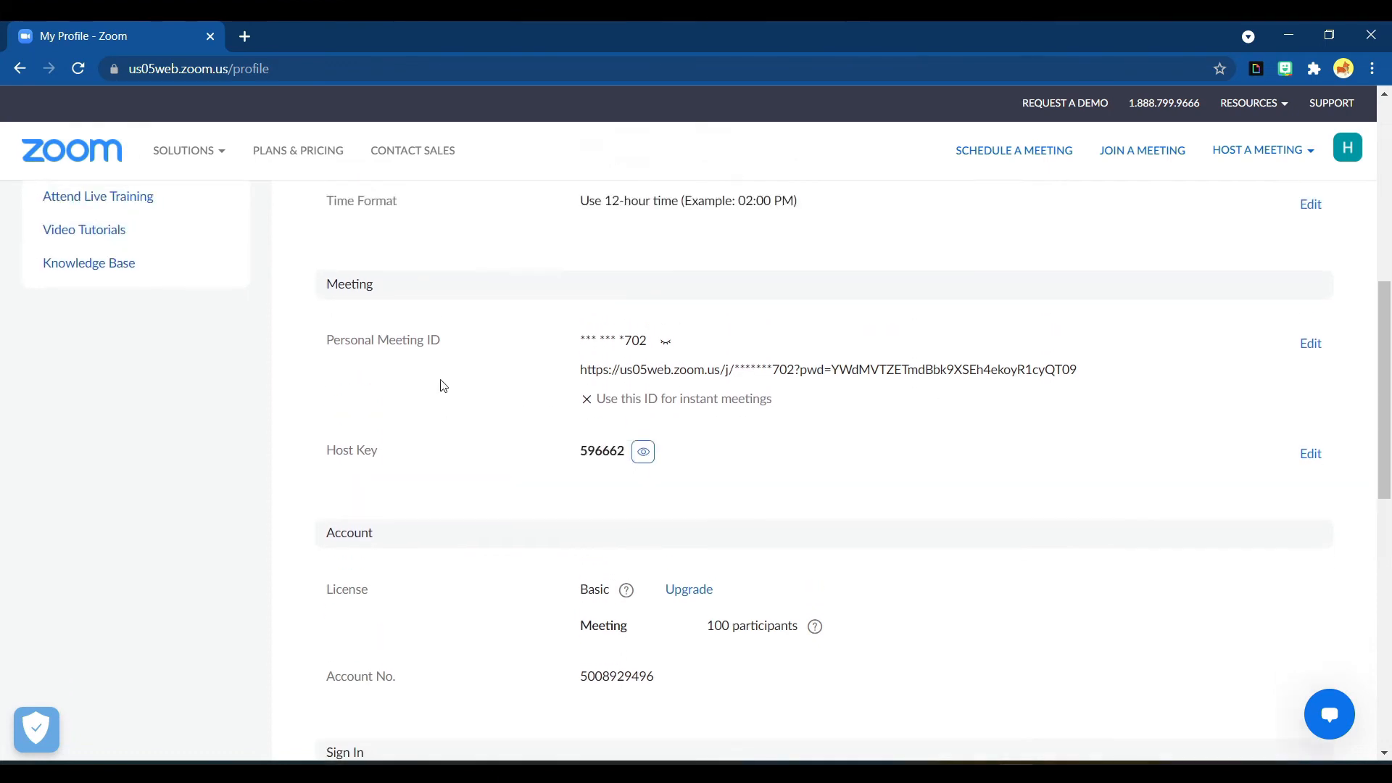
{"action": "scroll", "coordinate": [435, 395], "scroll_direction": "up", "scroll_amount": 2}
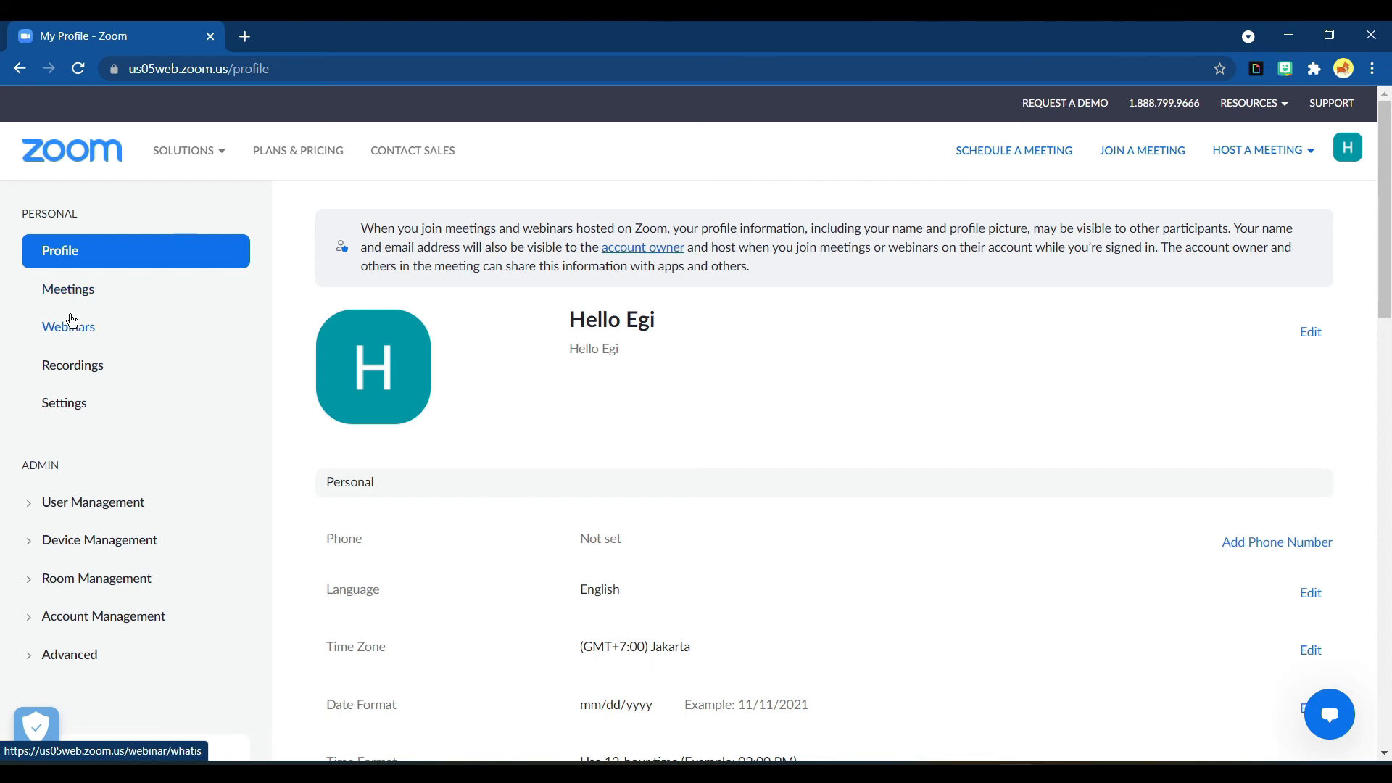
In the basic in-meeting settings, allow All Participants to share their screen and save the change
{"action": "left_click", "coordinate": [73, 411]}
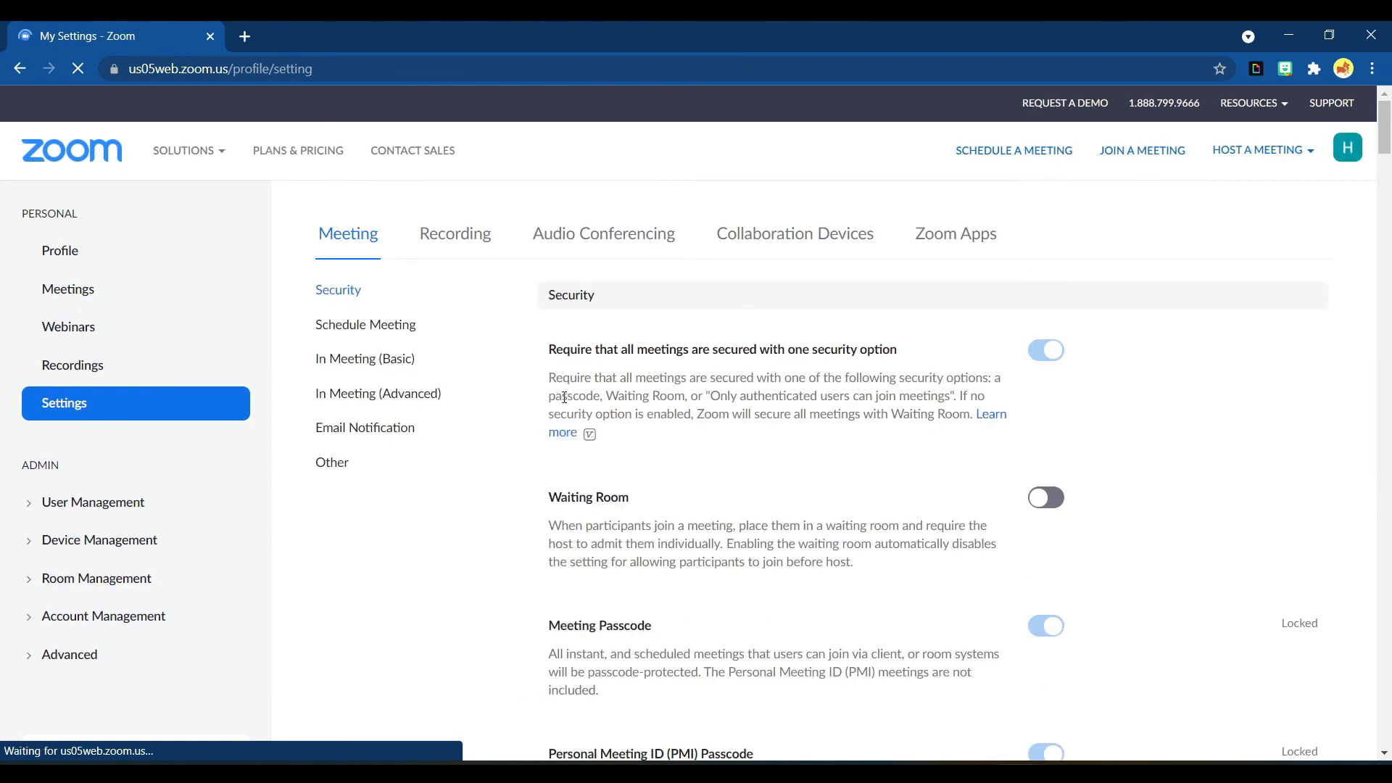
{"action": "scroll", "coordinate": [567, 398], "scroll_direction": "down", "scroll_amount": 3}
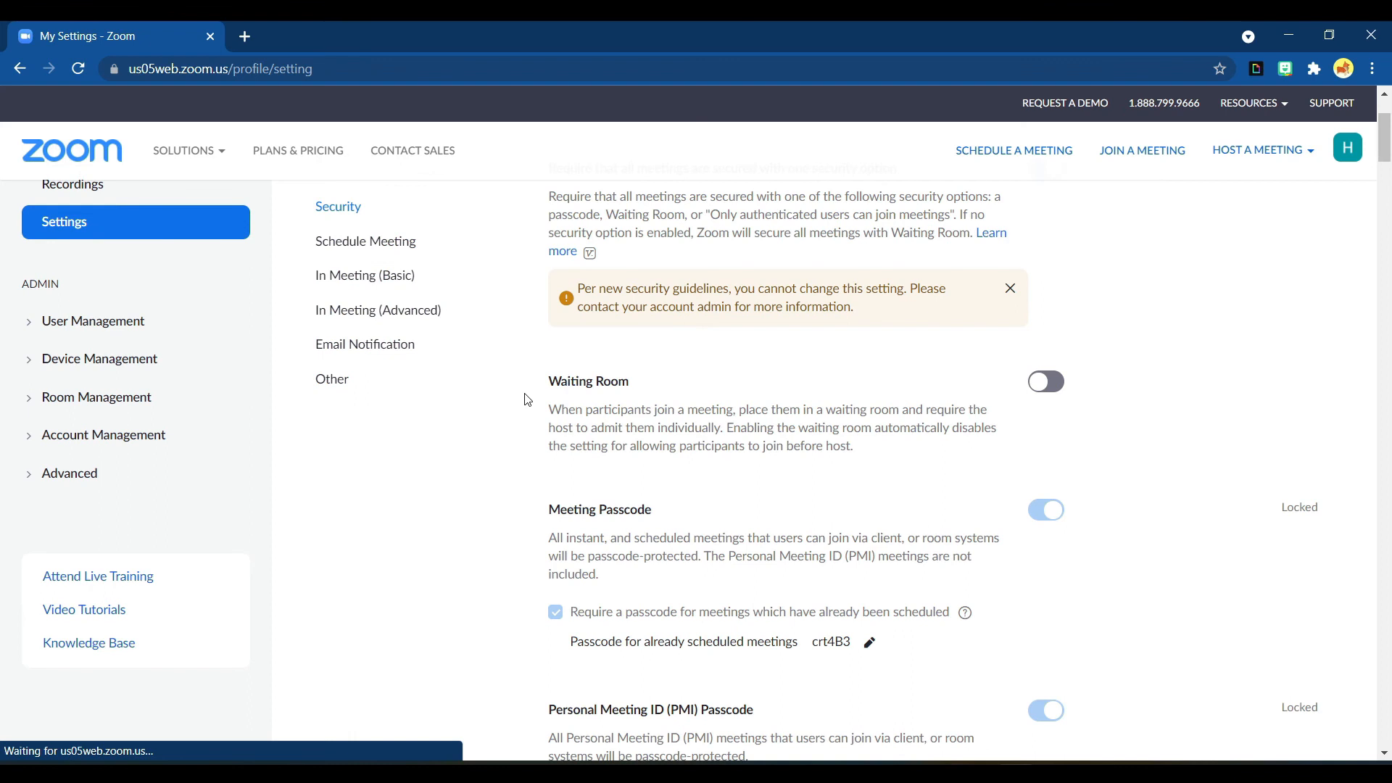
{"action": "scroll", "coordinate": [527, 400], "scroll_direction": "down", "scroll_amount": 15}
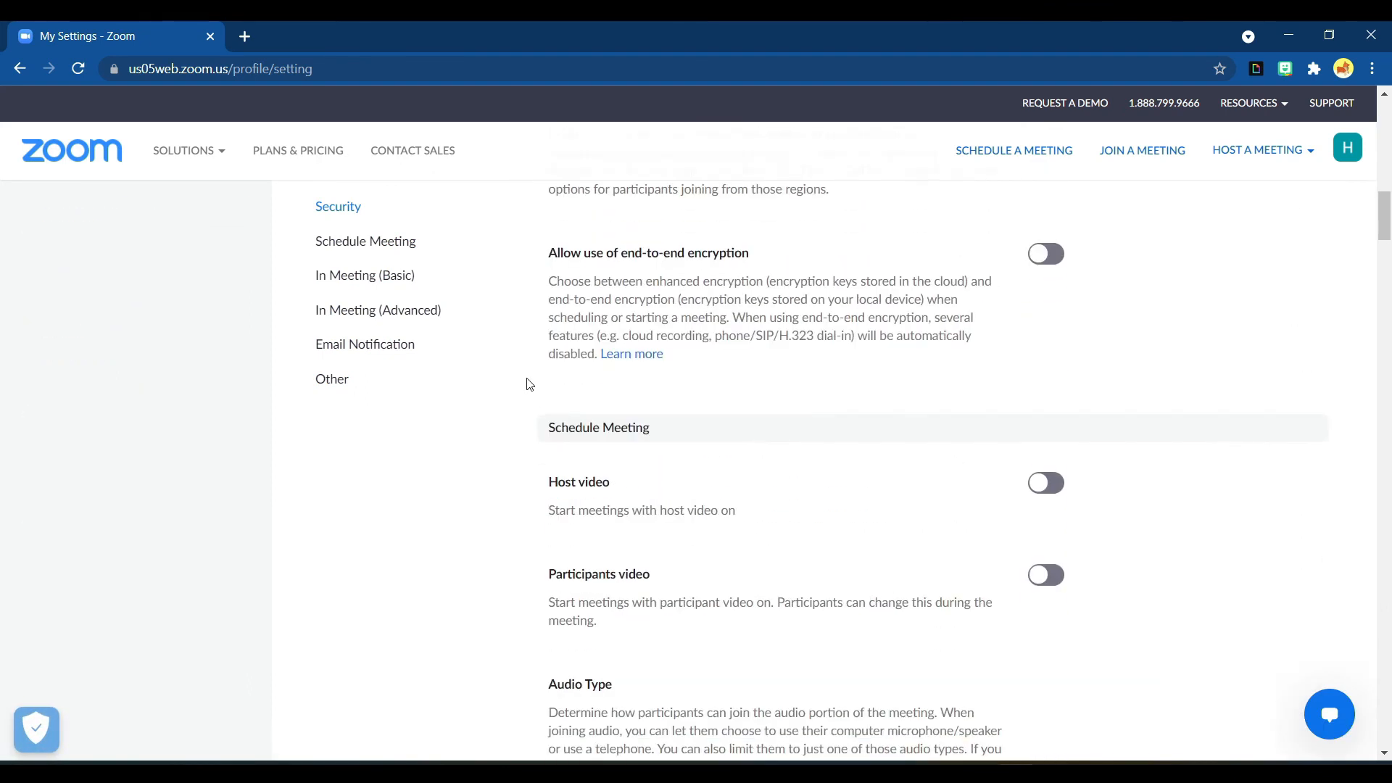
{"action": "left_click", "coordinate": [393, 282]}
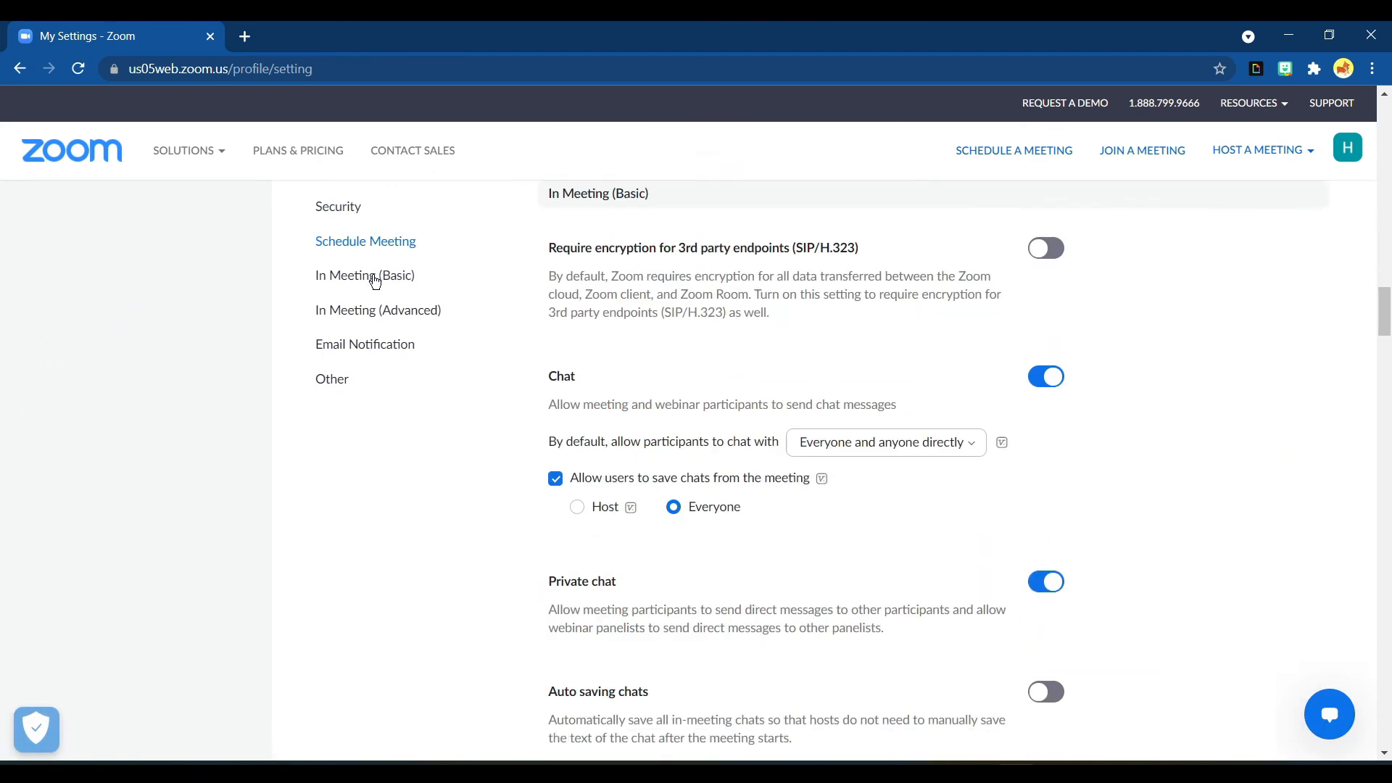
{"action": "scroll", "coordinate": [540, 428], "scroll_direction": "down", "scroll_amount": 6}
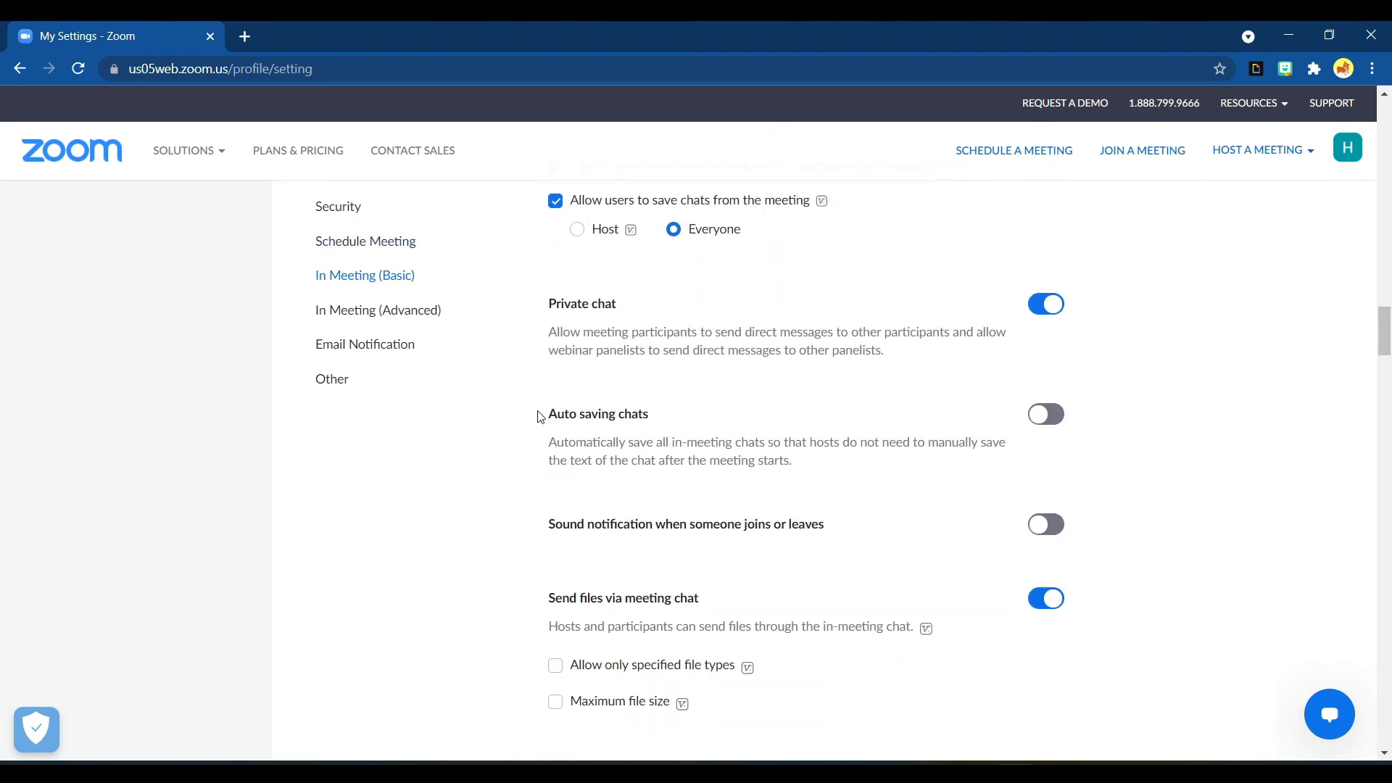
{"action": "scroll", "coordinate": [540, 414], "scroll_direction": "down", "scroll_amount": 8}
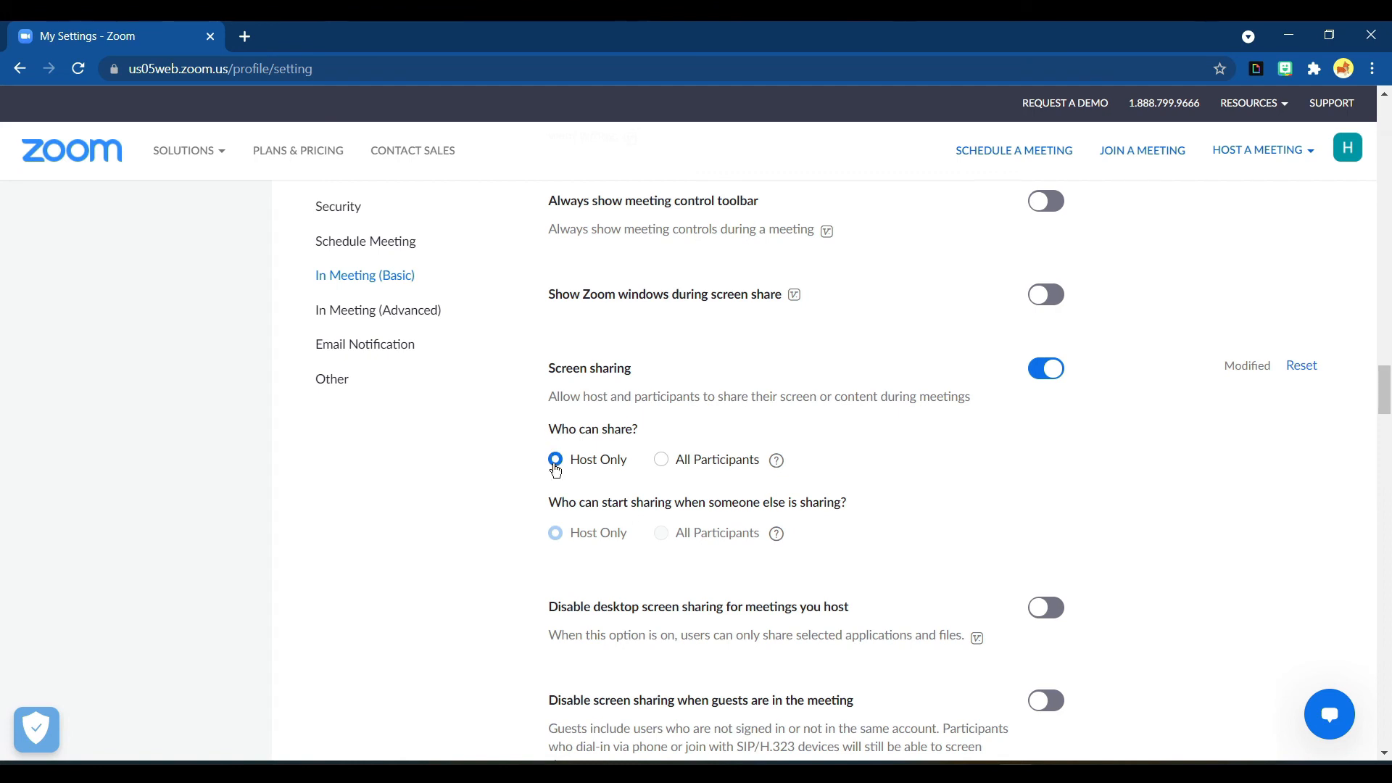
{"action": "left_click", "coordinate": [661, 461]}
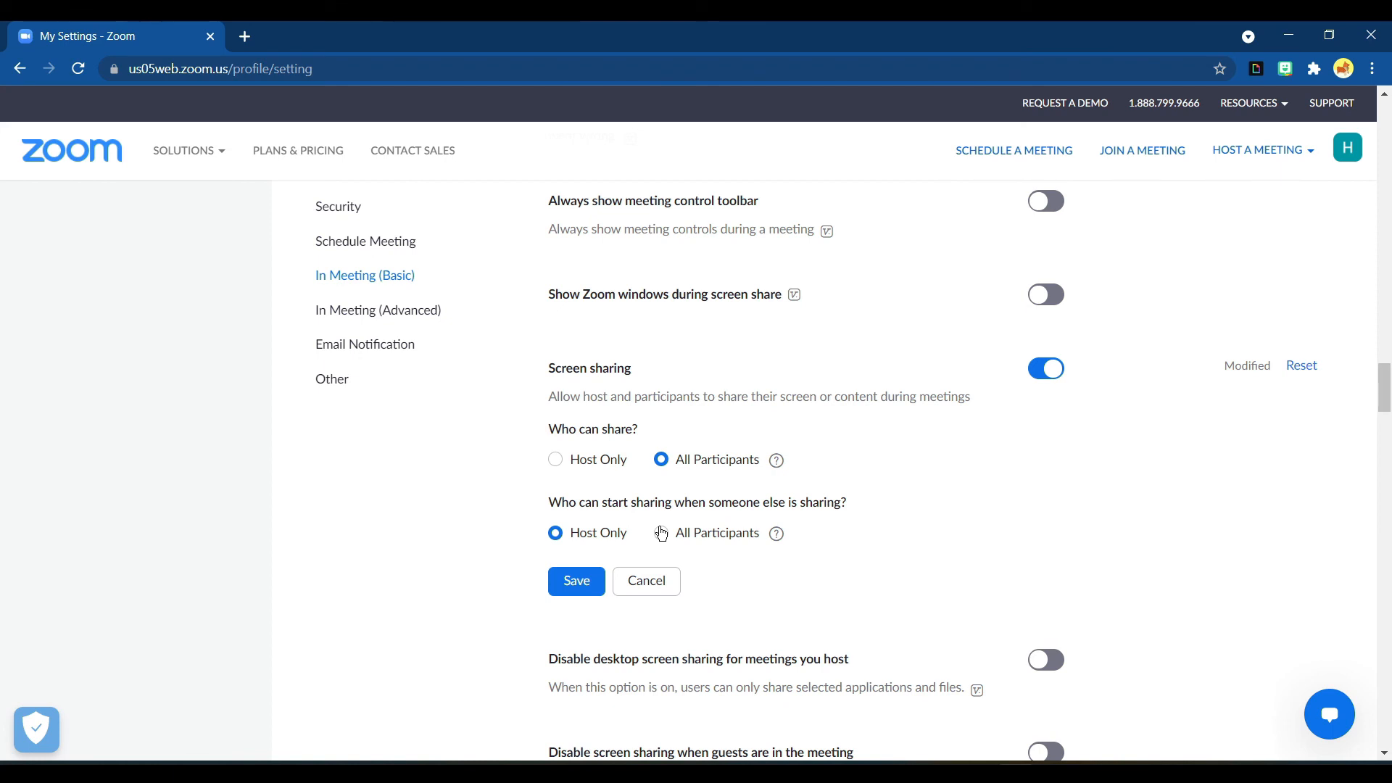
{"action": "left_click", "coordinate": [572, 580]}
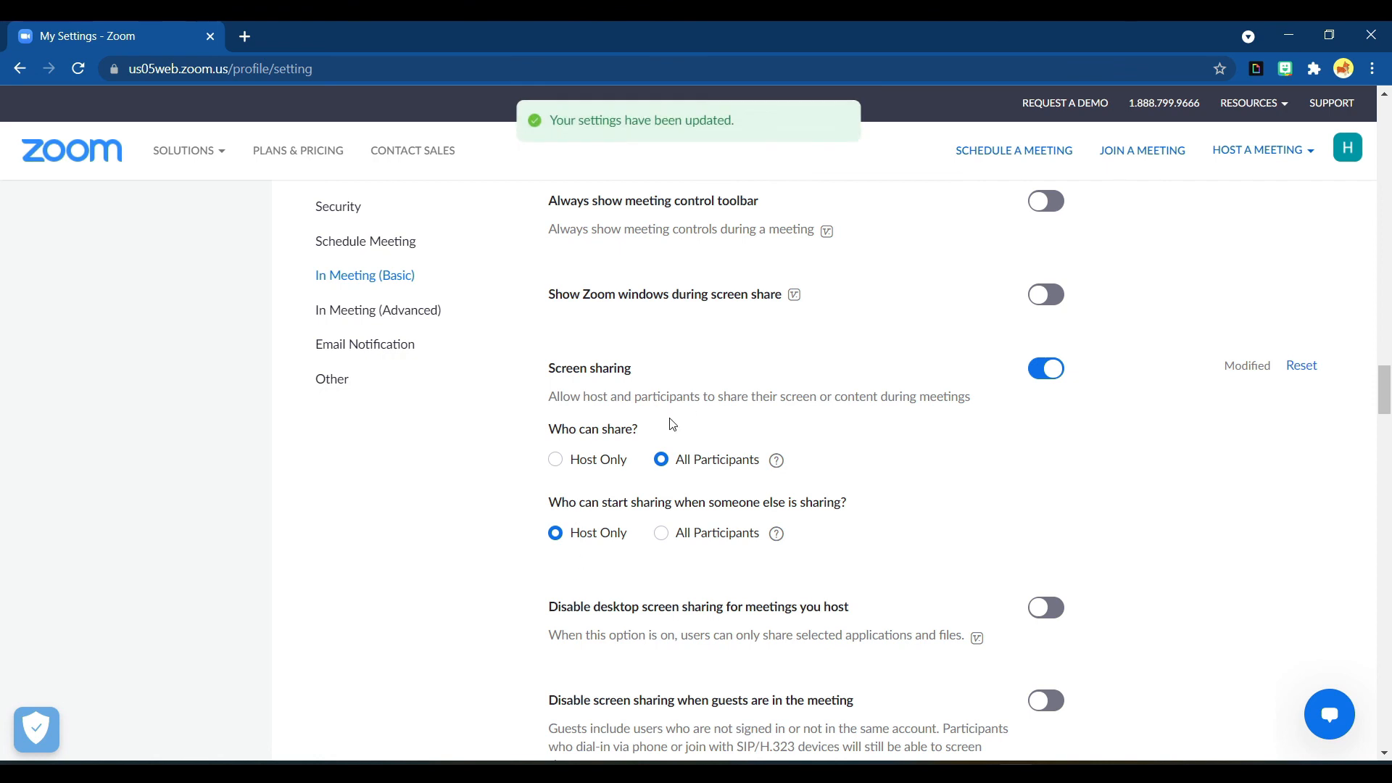
Review the annotation, whiteboard and remote control settings, and return to the start of the settings page
{"action": "scroll", "coordinate": [690, 427], "scroll_direction": "down", "scroll_amount": 5}
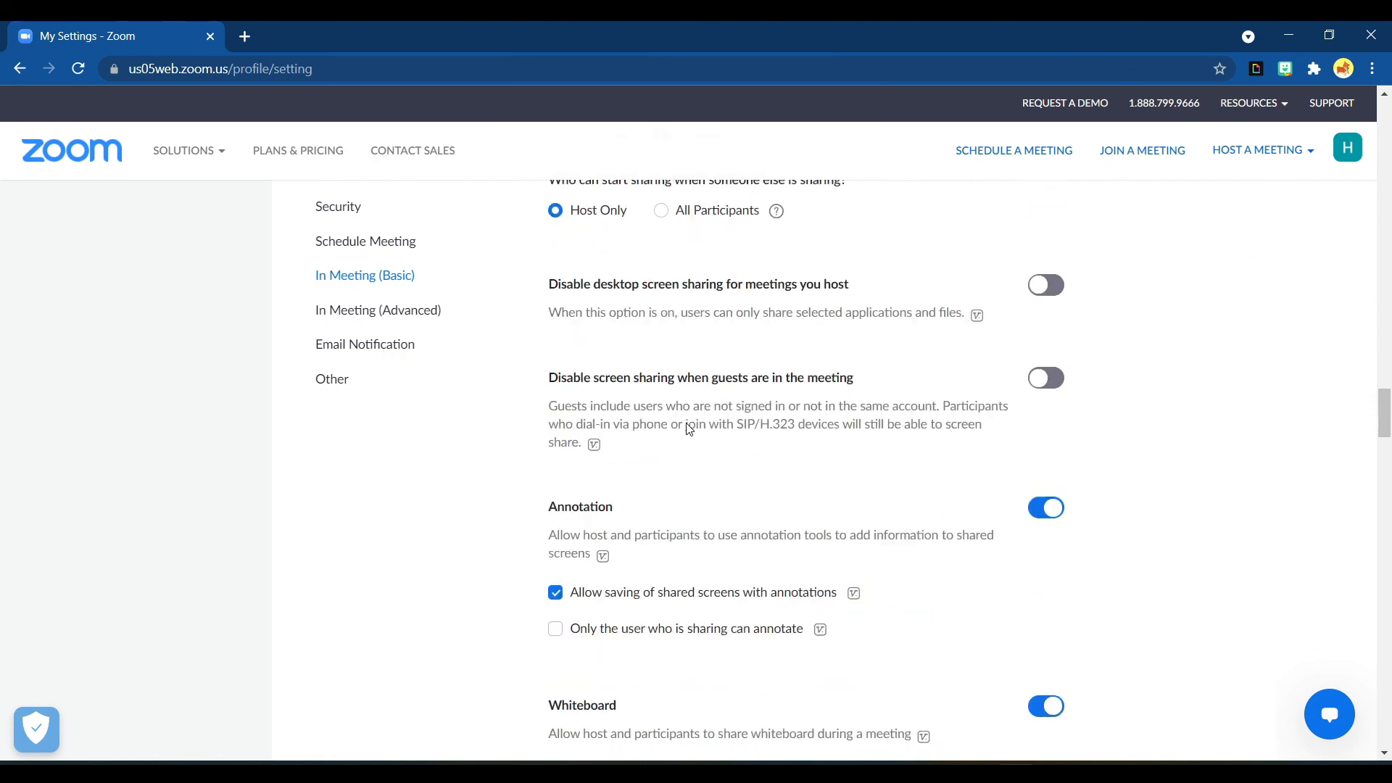
{"action": "scroll", "coordinate": [691, 436], "scroll_direction": "down", "scroll_amount": 5}
{"action": "scroll", "coordinate": [688, 435], "scroll_direction": "up", "scroll_amount": 3}
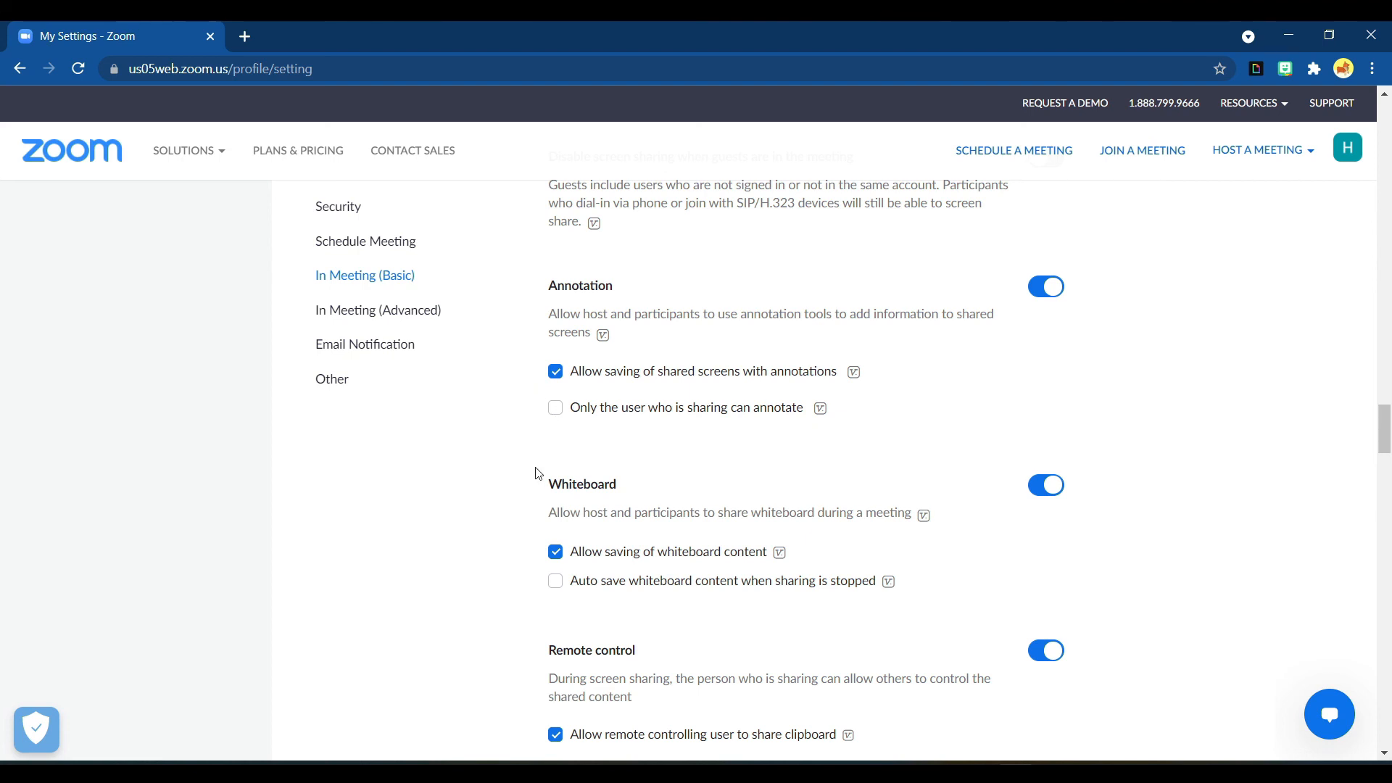
{"action": "scroll", "coordinate": [538, 473], "scroll_direction": "down", "scroll_amount": 1}
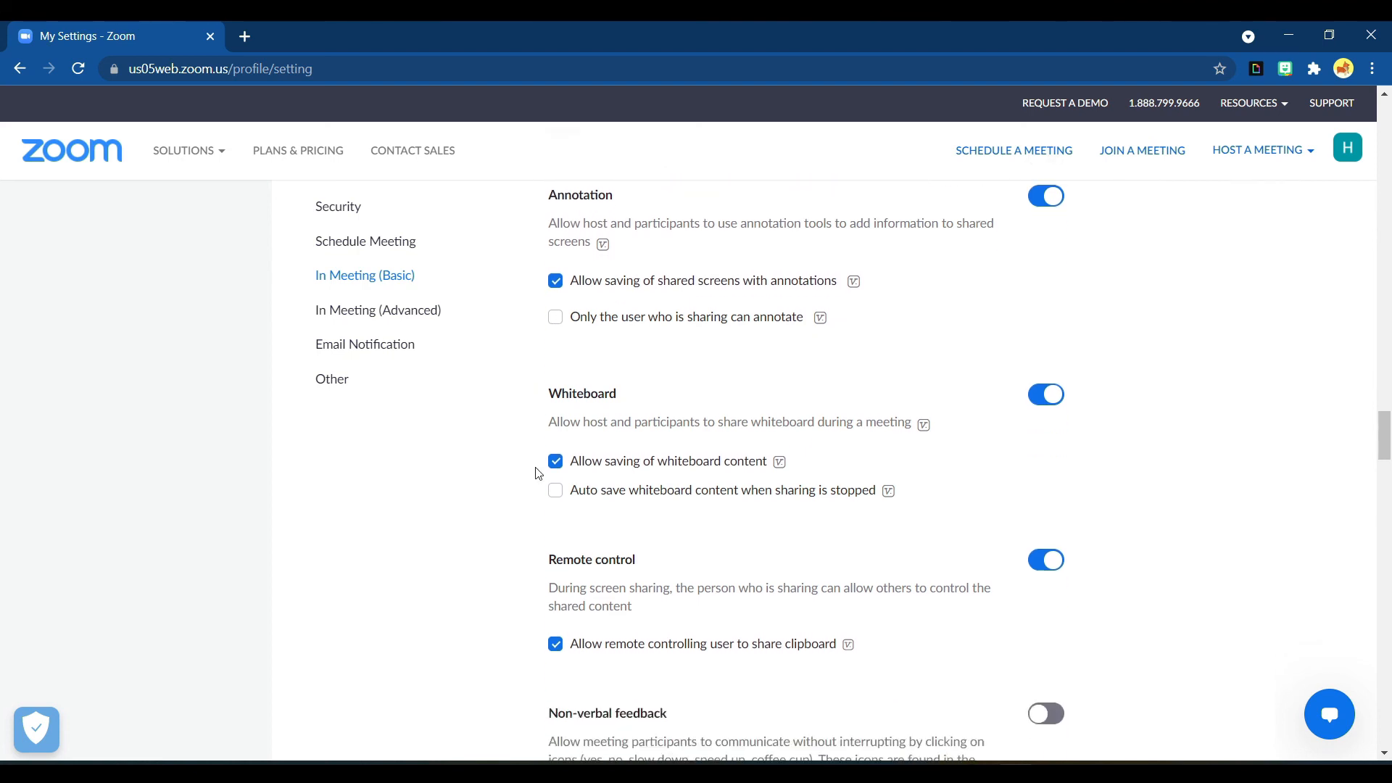
{"action": "scroll", "coordinate": [538, 474], "scroll_direction": "up", "scroll_amount": 15}
{"action": "scroll", "coordinate": [536, 469], "scroll_direction": "up", "scroll_amount": 20}
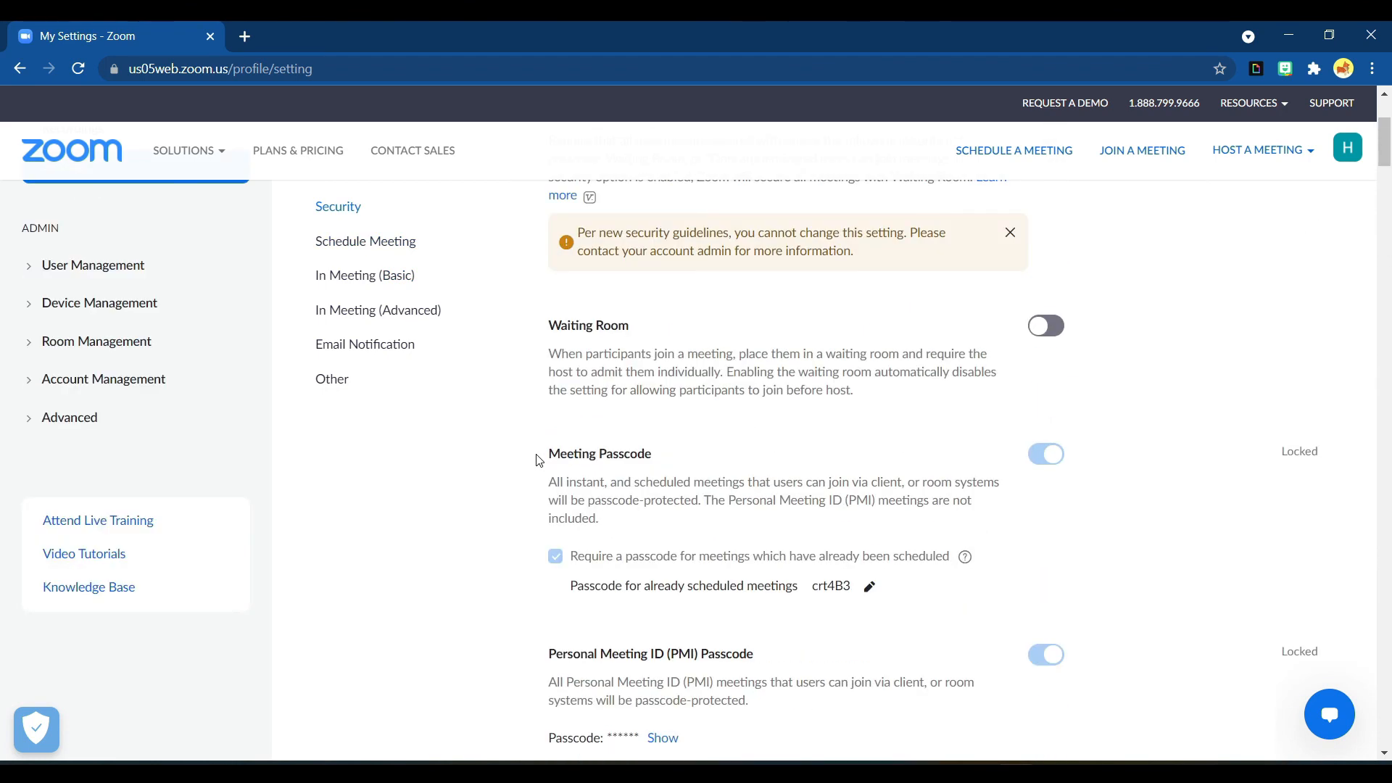
{"action": "scroll", "coordinate": [537, 449], "scroll_direction": "up", "scroll_amount": 3}
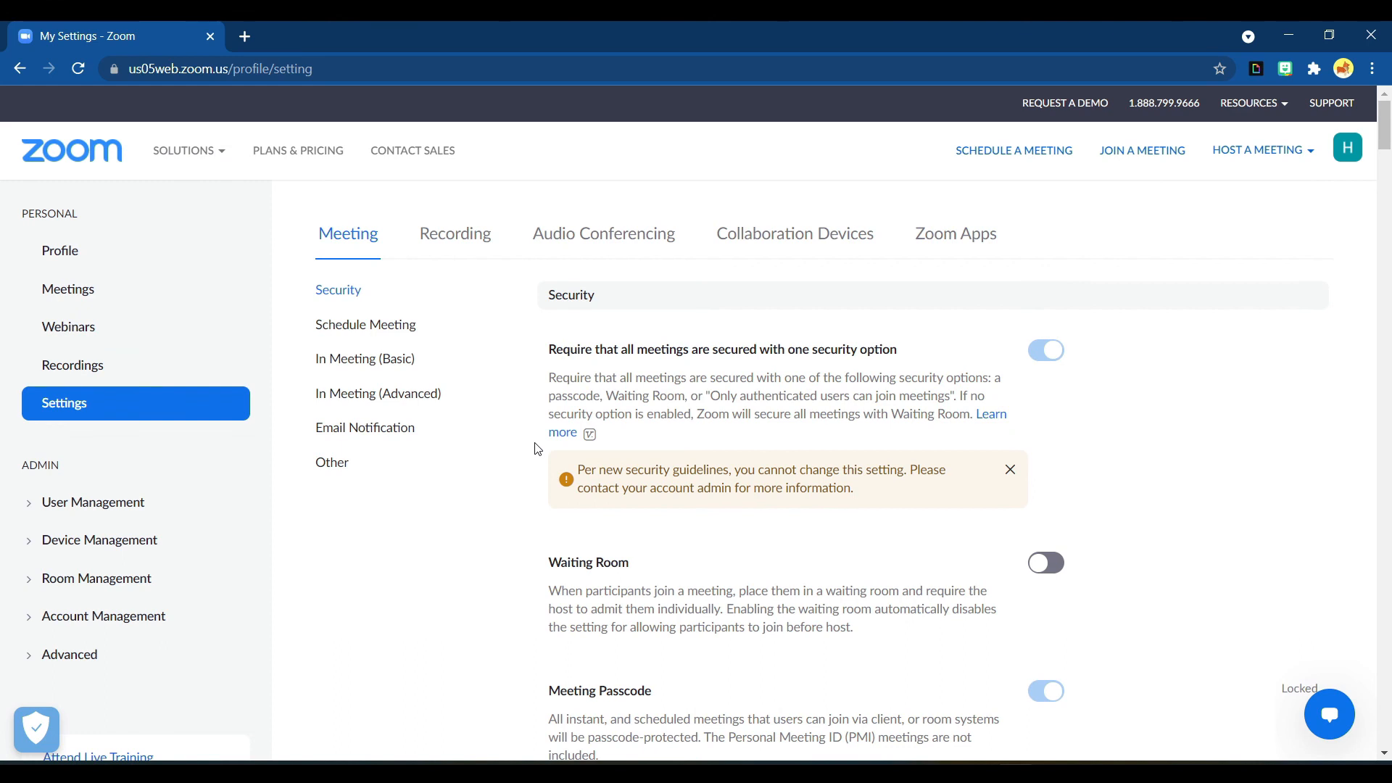